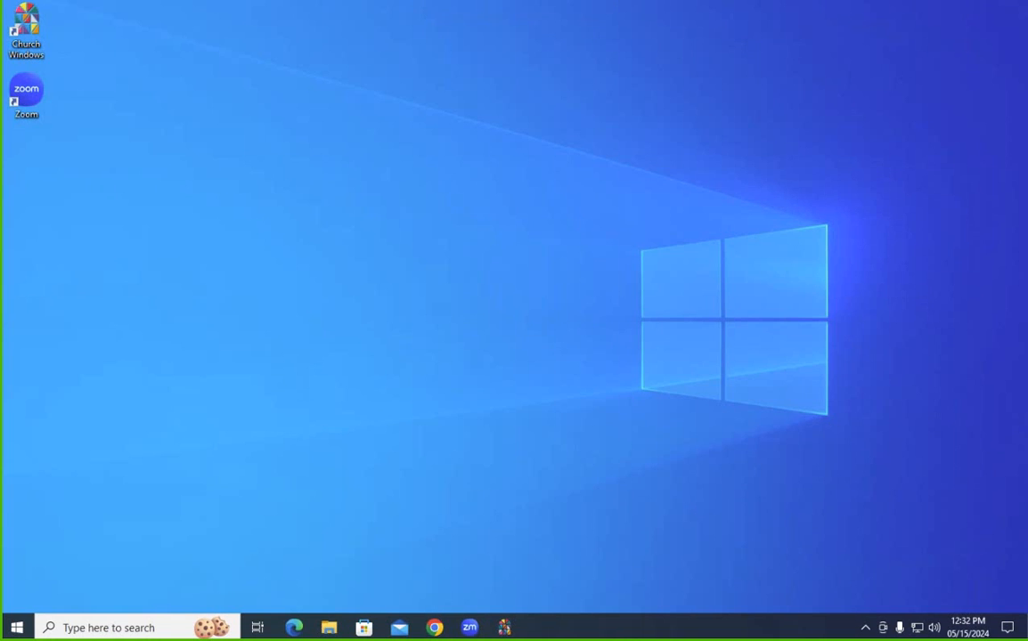
Open the People records in Church Windows Membership and move forward five family records.
mouse_move(505, 615)
click(524, 595)
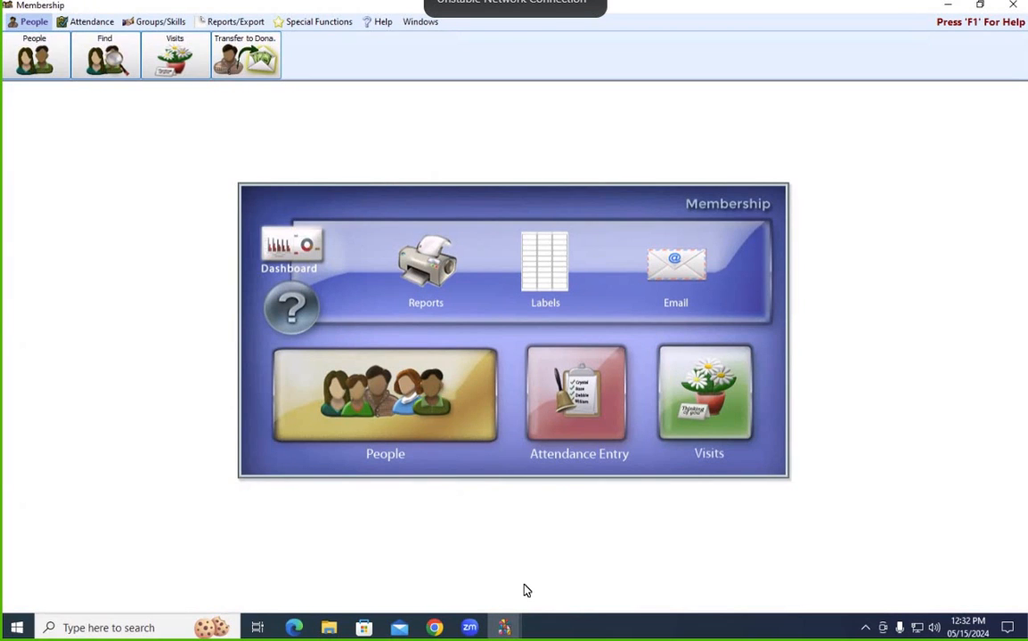
click(460, 426)
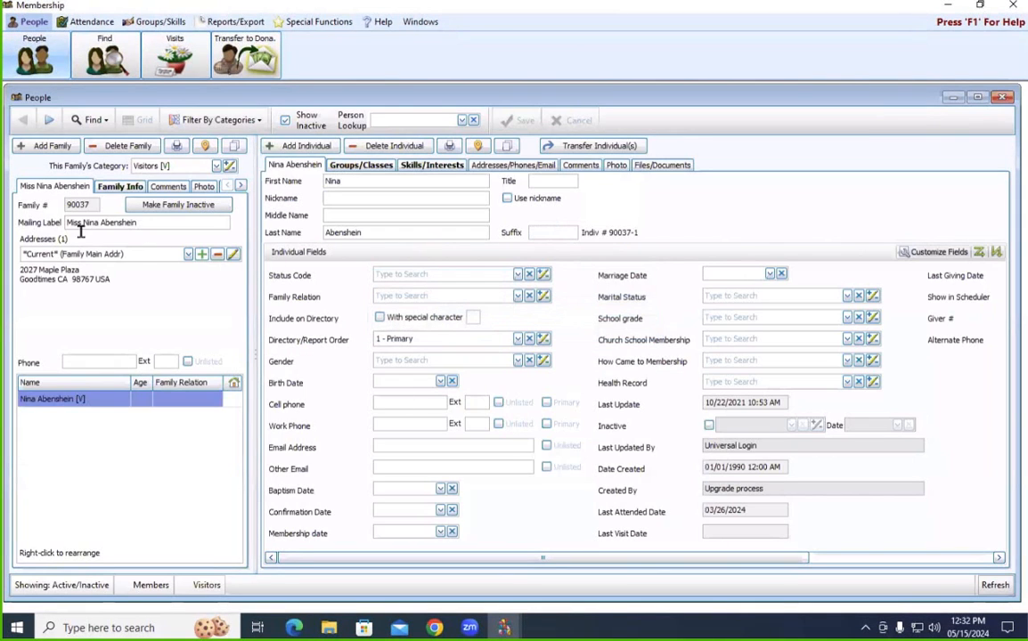
click(50, 120)
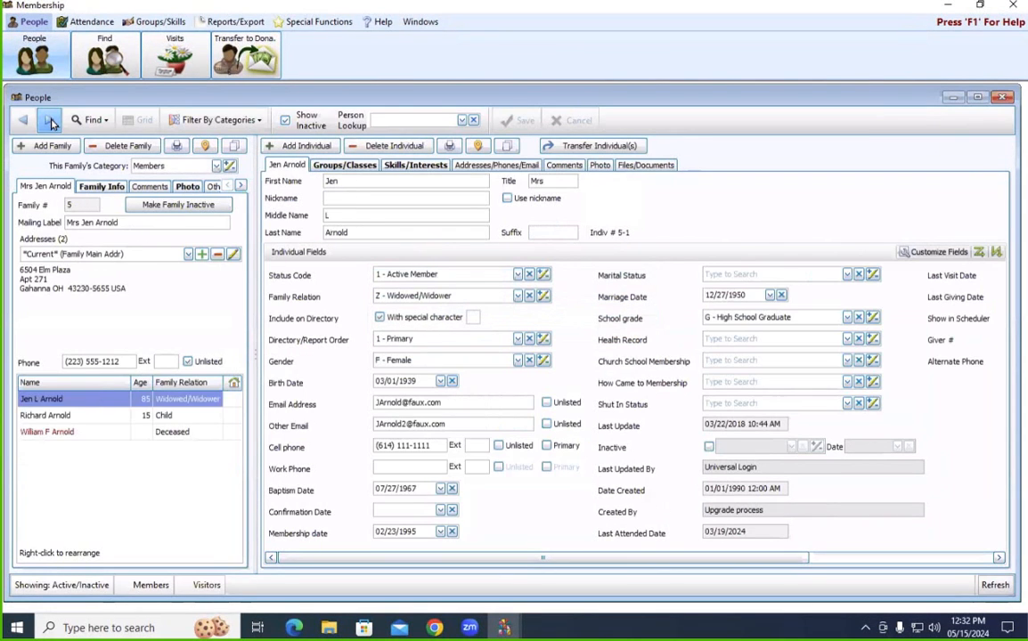
click(50, 121)
click(50, 121)
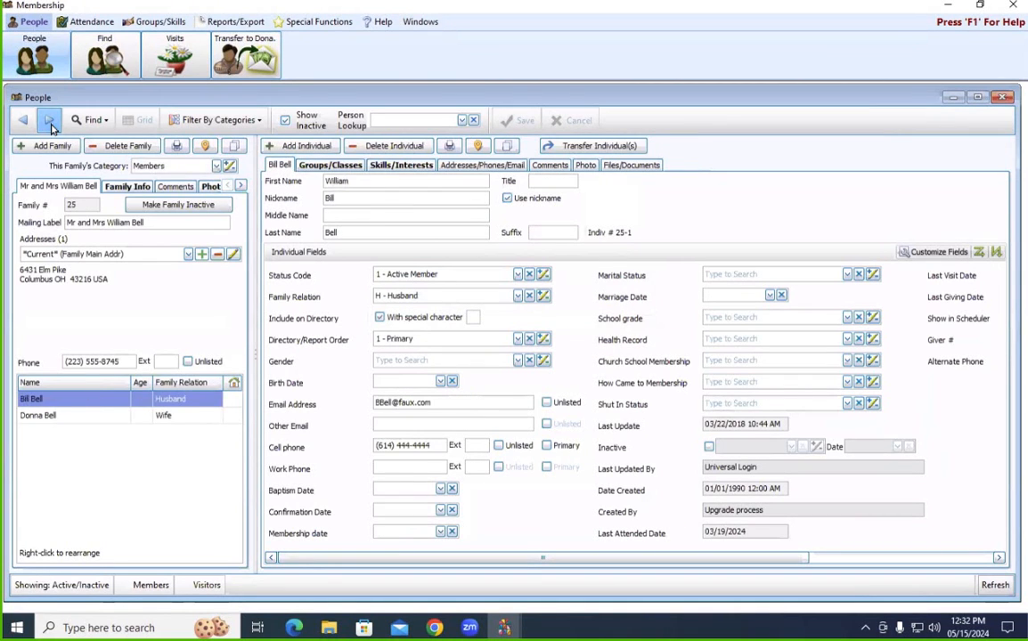
click(50, 121)
click(50, 123)
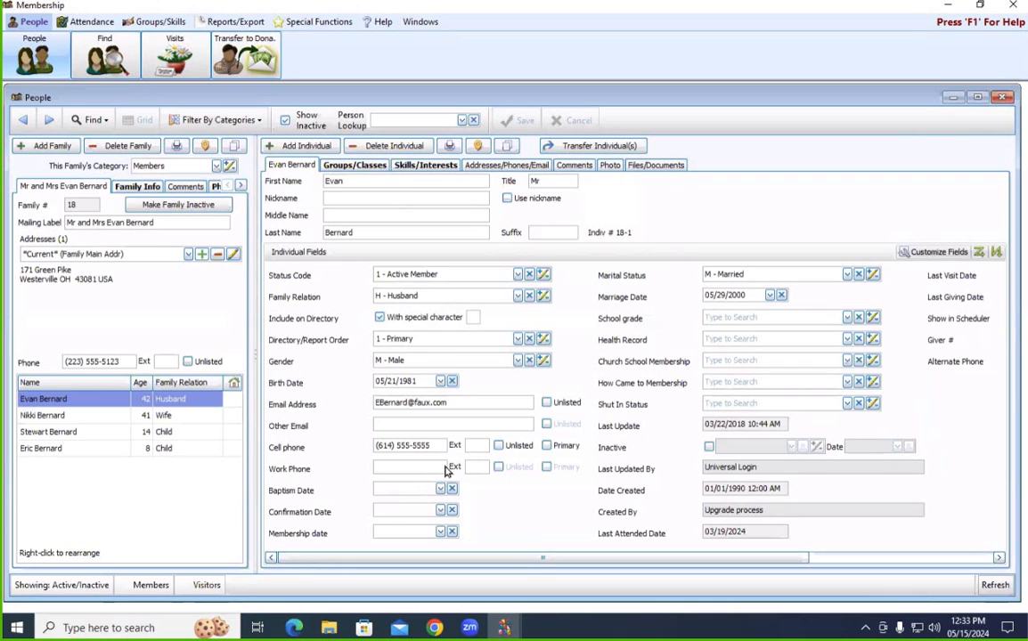
Make the whole family inactive with reason 4 - Transfer to other denomination, ending their giver numbers on 12/31.
click(173, 210)
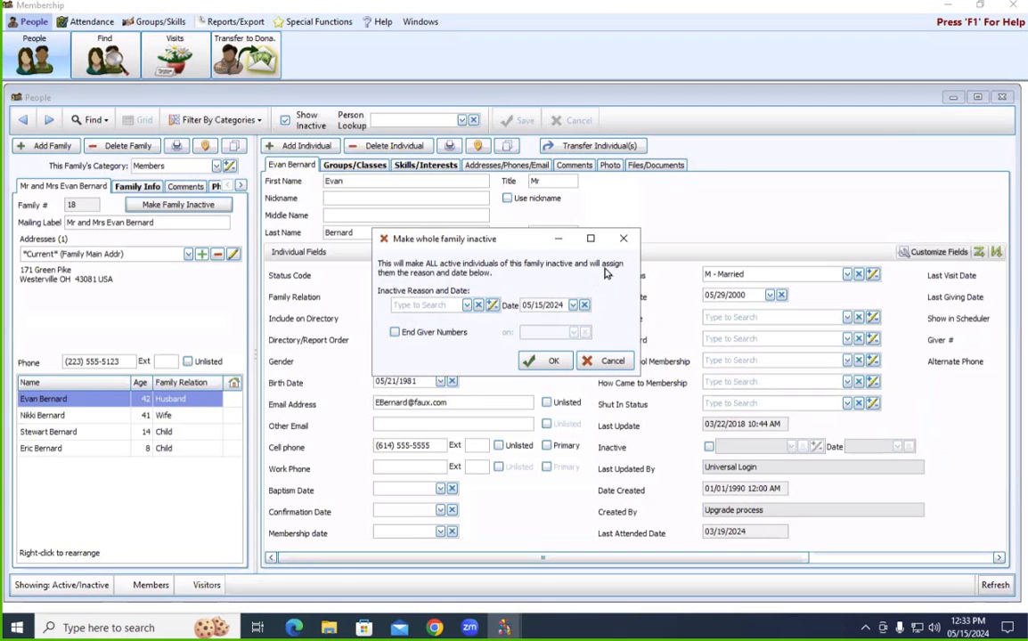
click(466, 306)
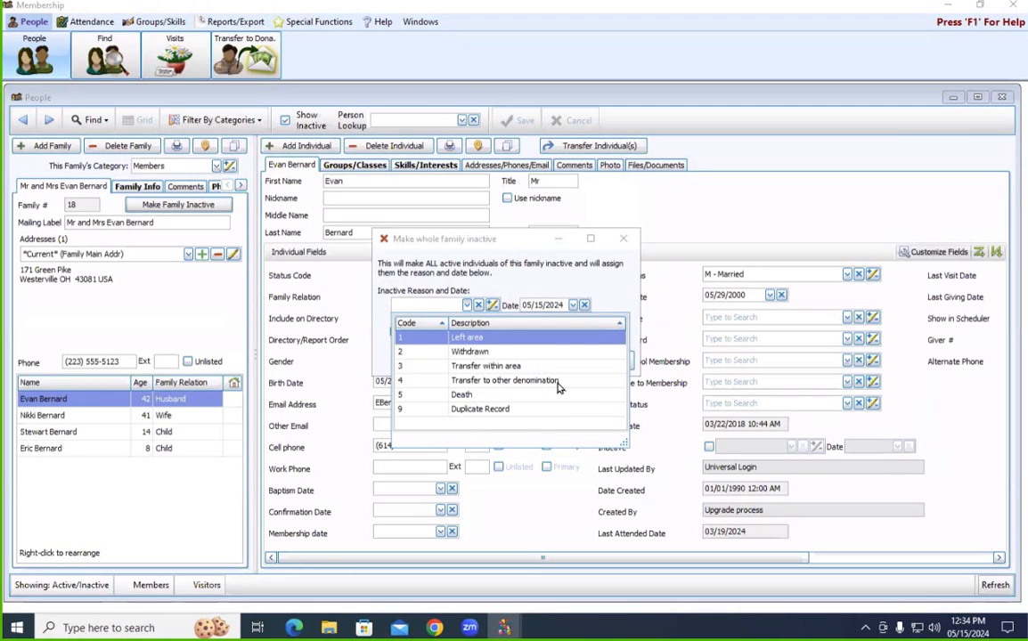
click(506, 381)
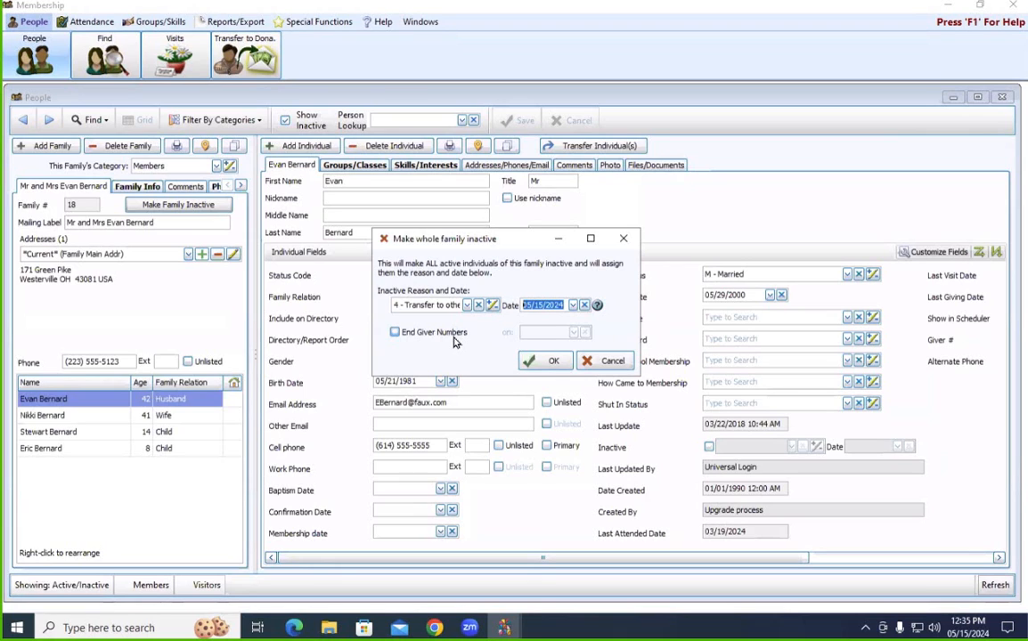
click(396, 338)
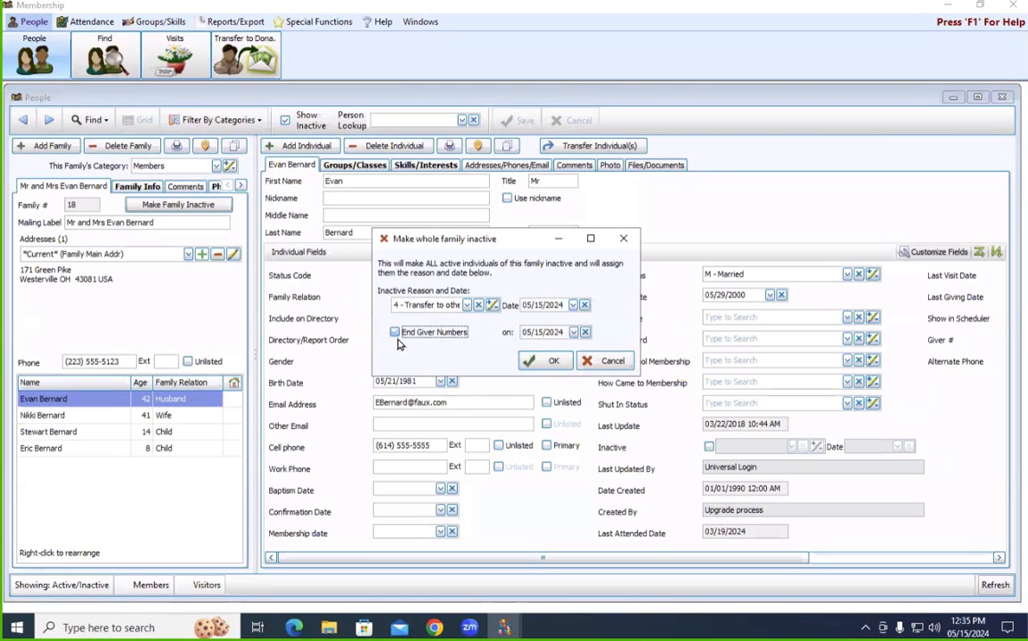
click(551, 333)
text(12/31)
click(550, 361)
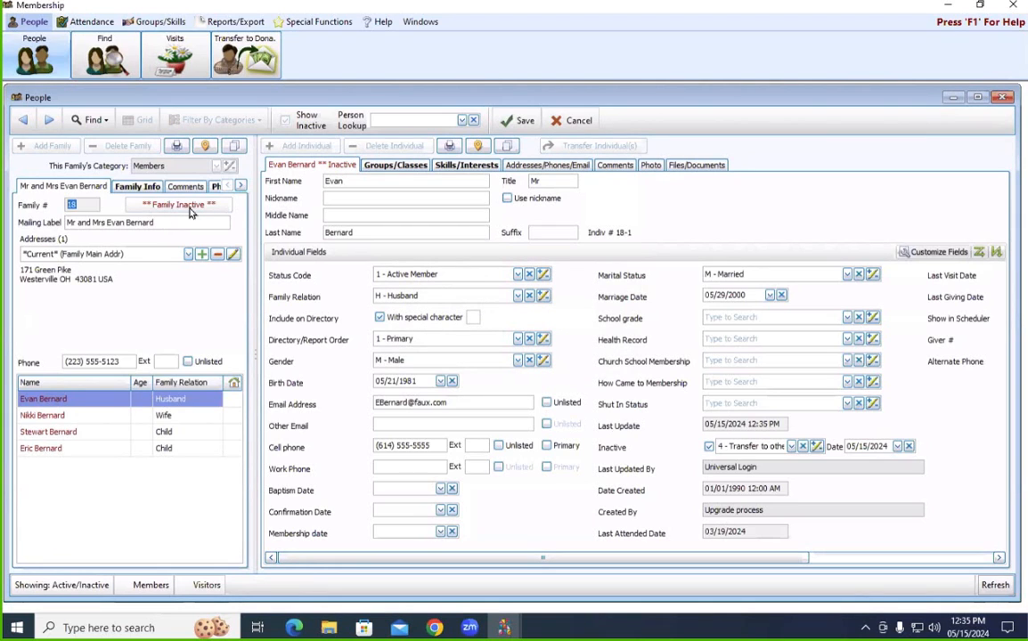
Check the inactive reason and date on each family member's record and view the inactive reason choices for the younger child.
click(75, 422)
click(89, 434)
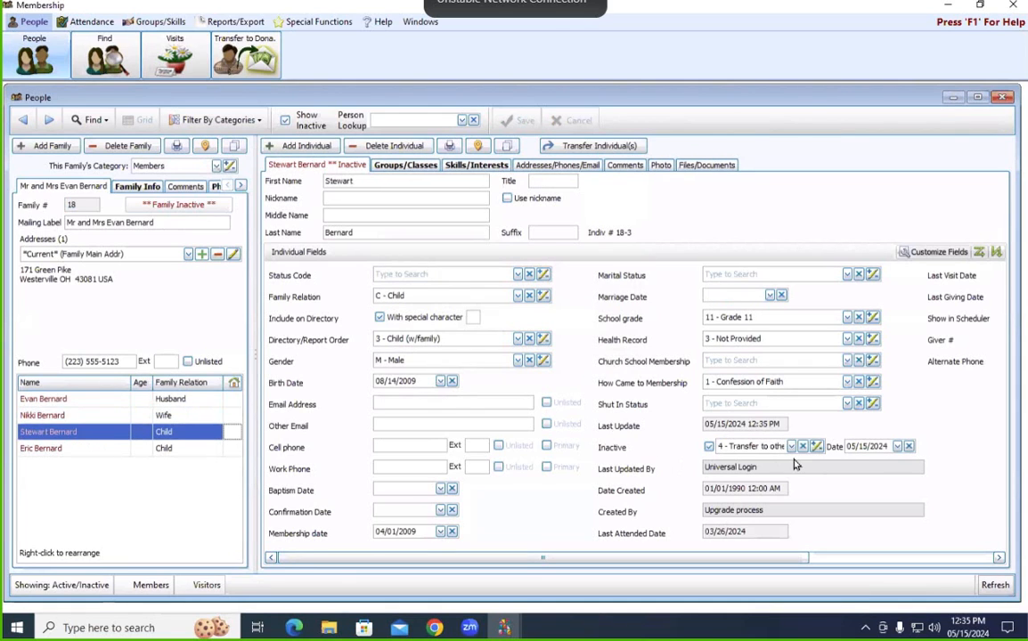
click(131, 450)
click(124, 434)
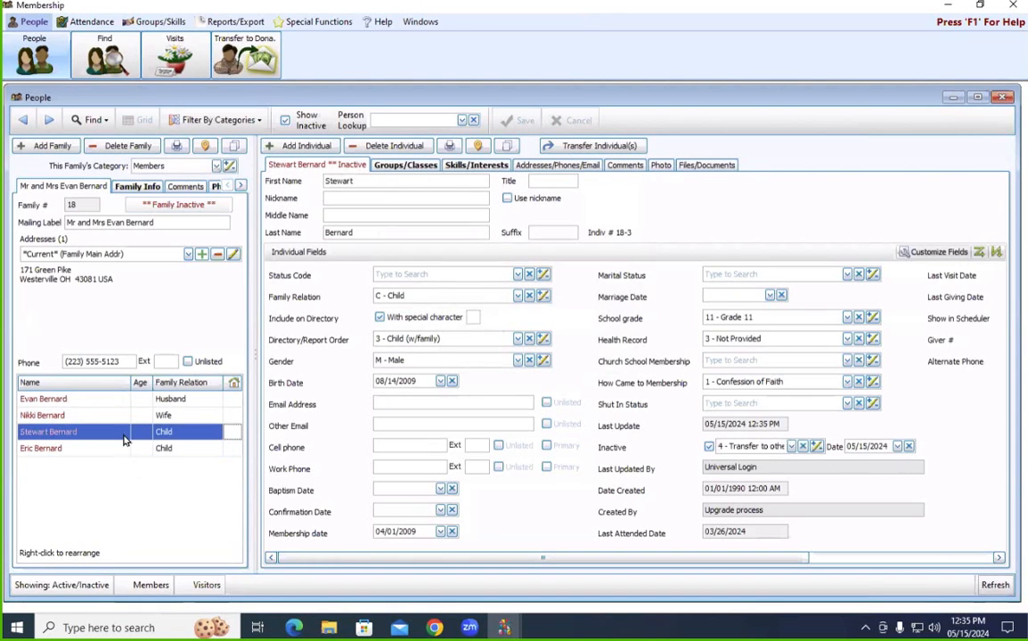
click(114, 415)
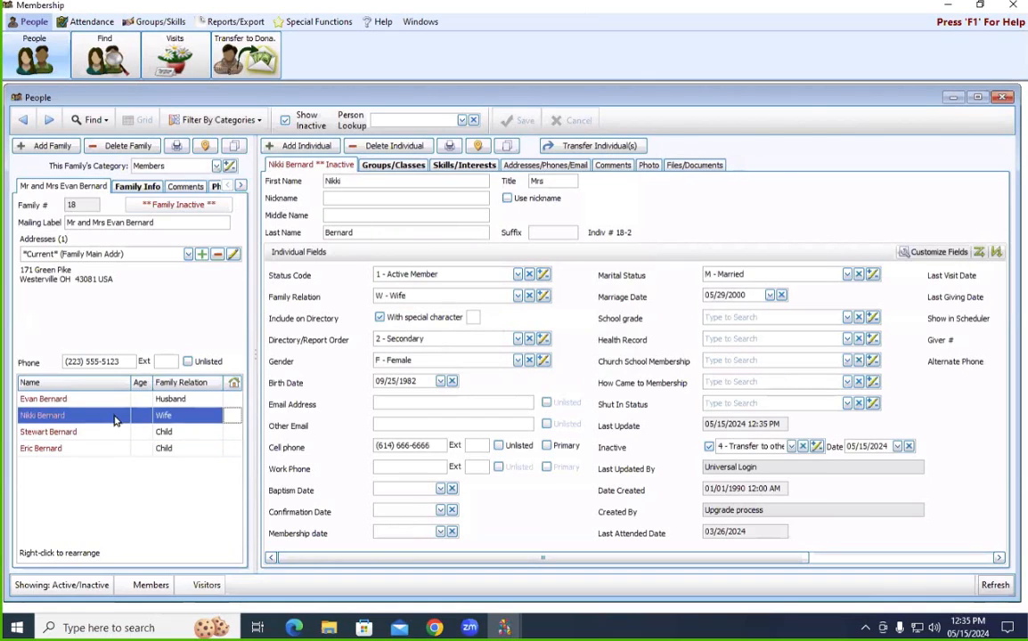
click(105, 399)
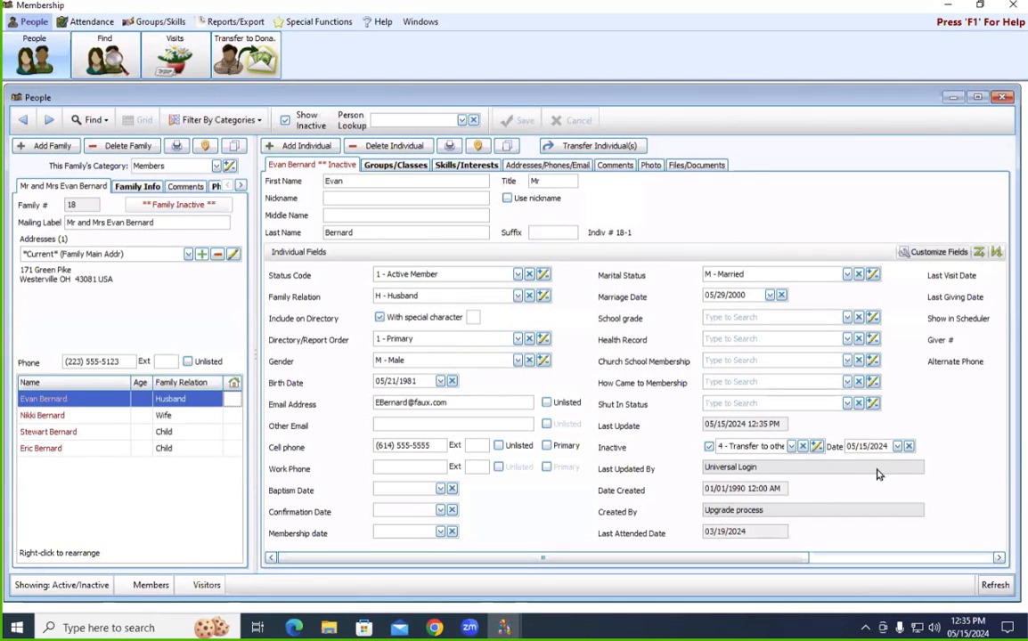
click(82, 449)
click(791, 446)
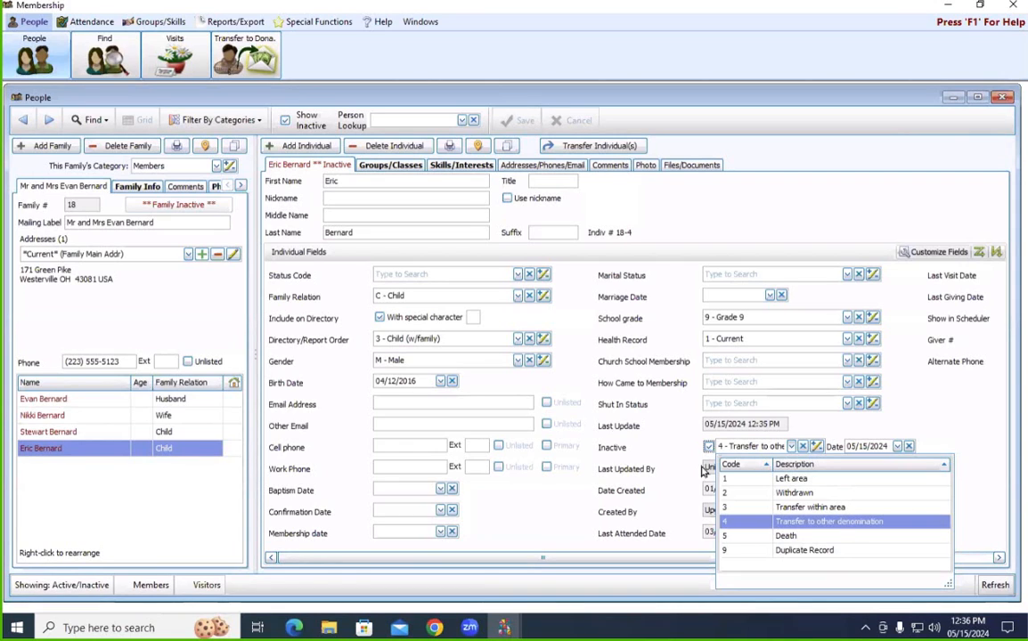
click(933, 426)
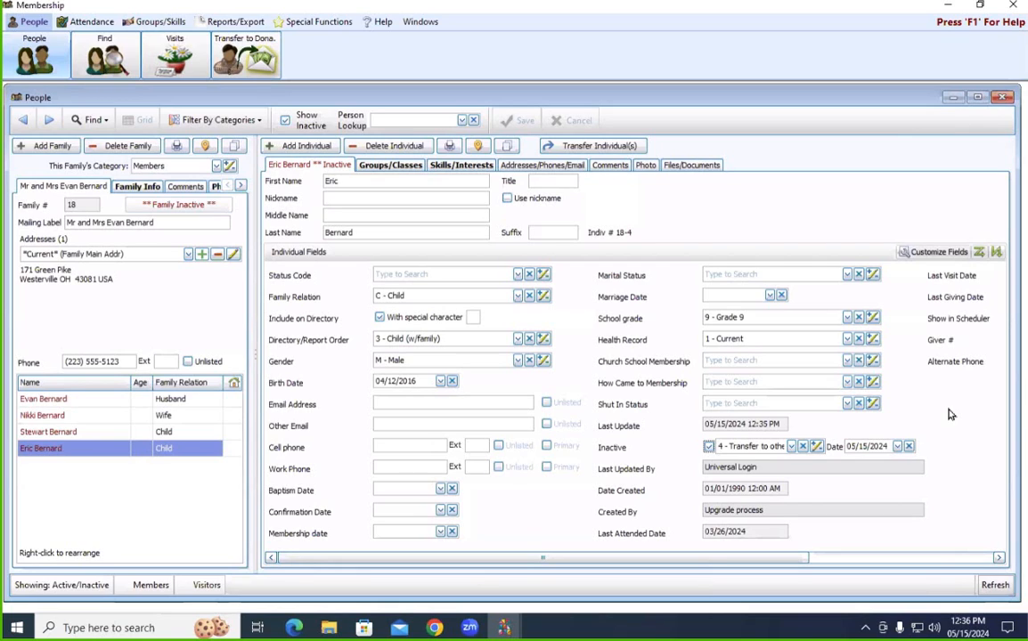
Make the younger child active and inactive again individually, dismissing the giver number end date.
click(708, 448)
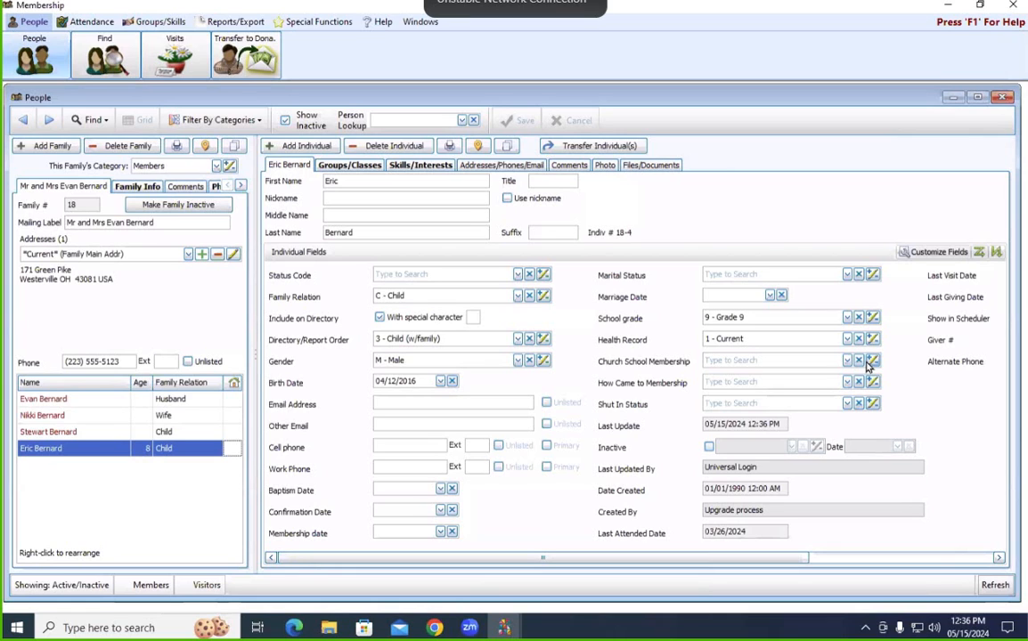
click(708, 447)
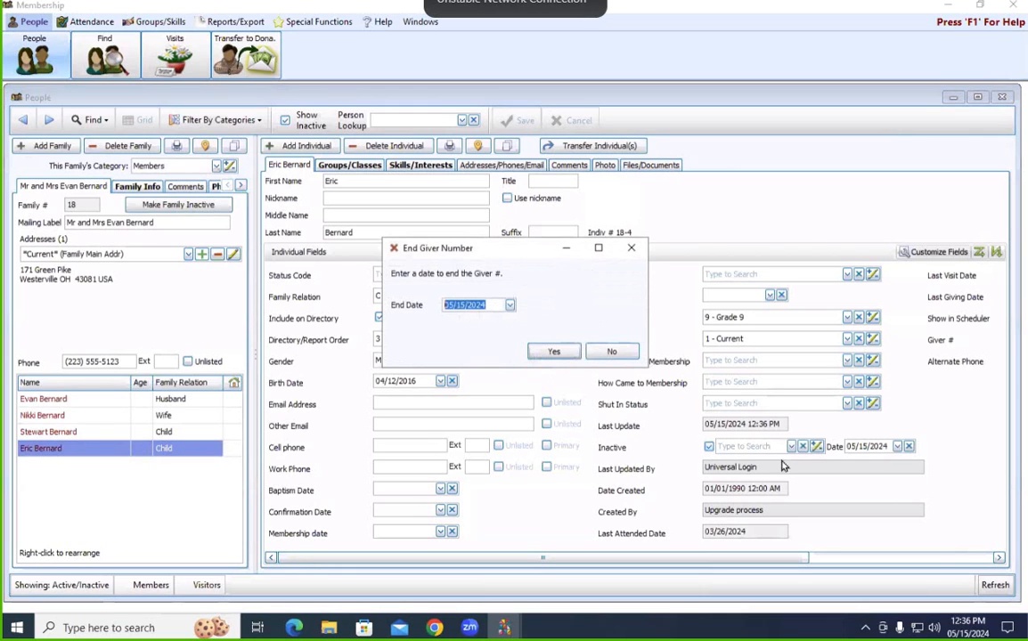
click(631, 249)
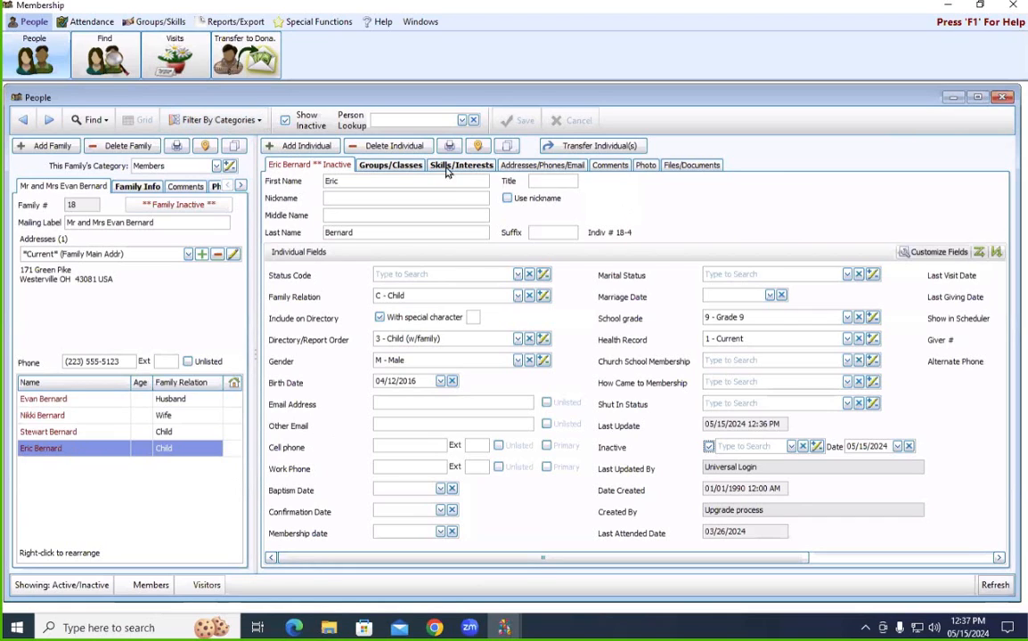
Look up "kl" in the person lookup, open the matching four-person family, and select its first listed member.
click(417, 120)
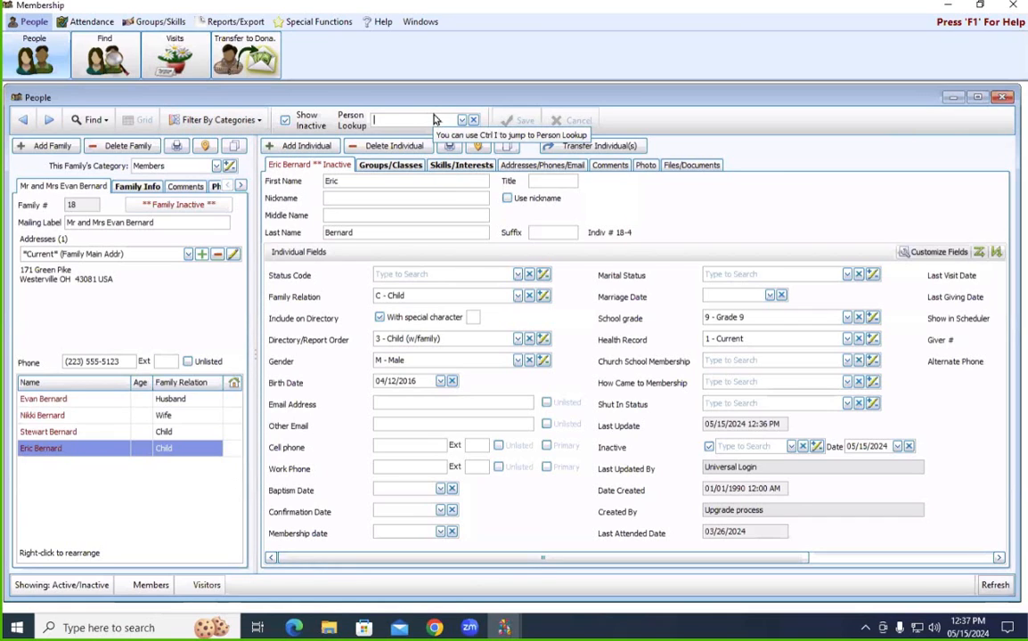
text(kl)
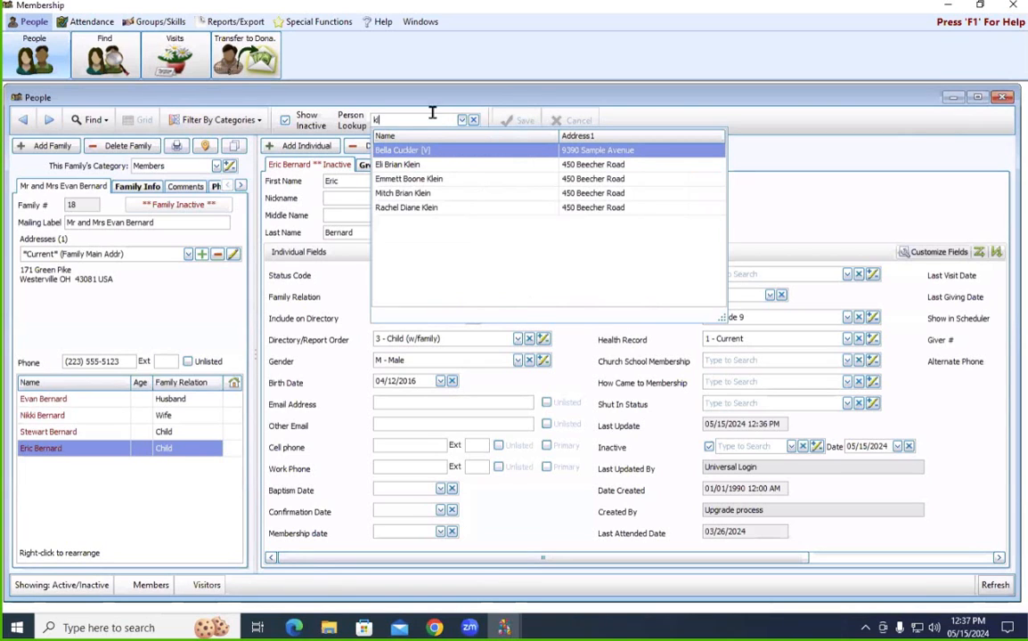
click(474, 210)
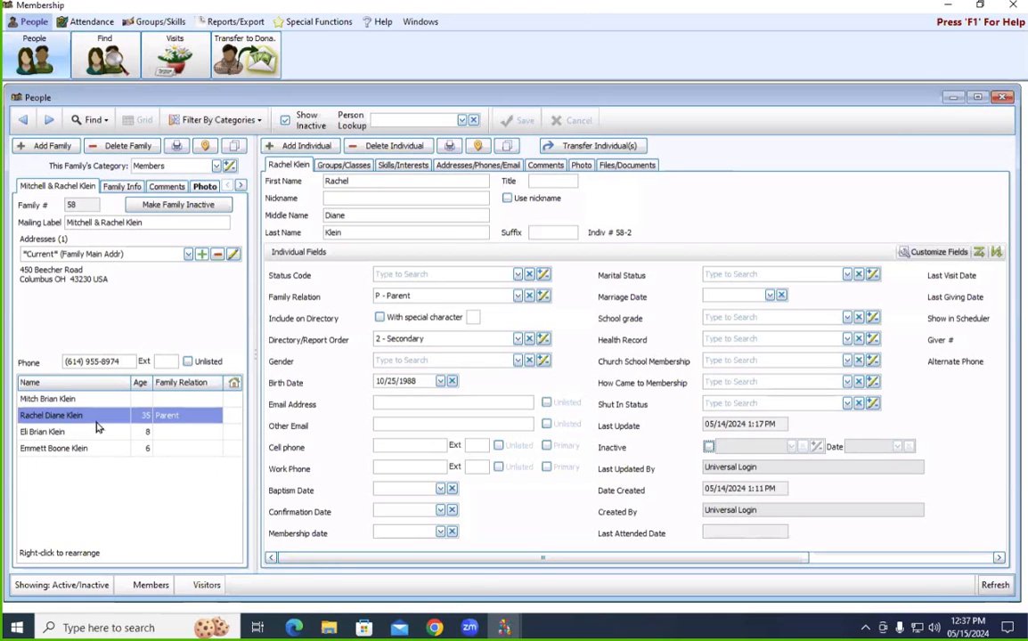
click(85, 399)
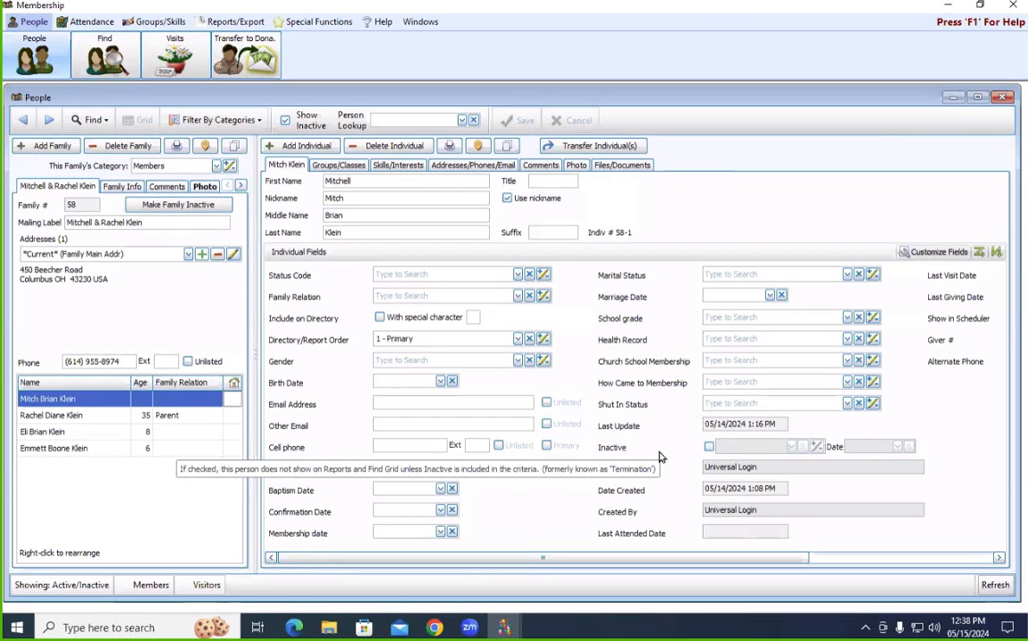
Start making the selected member inactive with reason 2 - Withdrawn, and remove that member's first name from the mailing label.
click(709, 447)
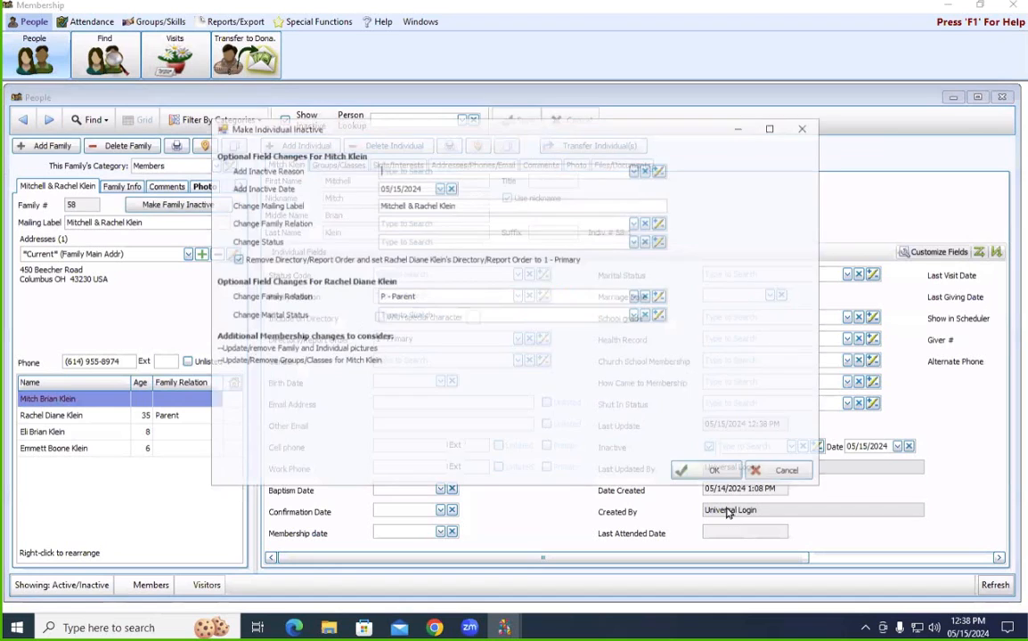
drag(521, 134, 527, 168)
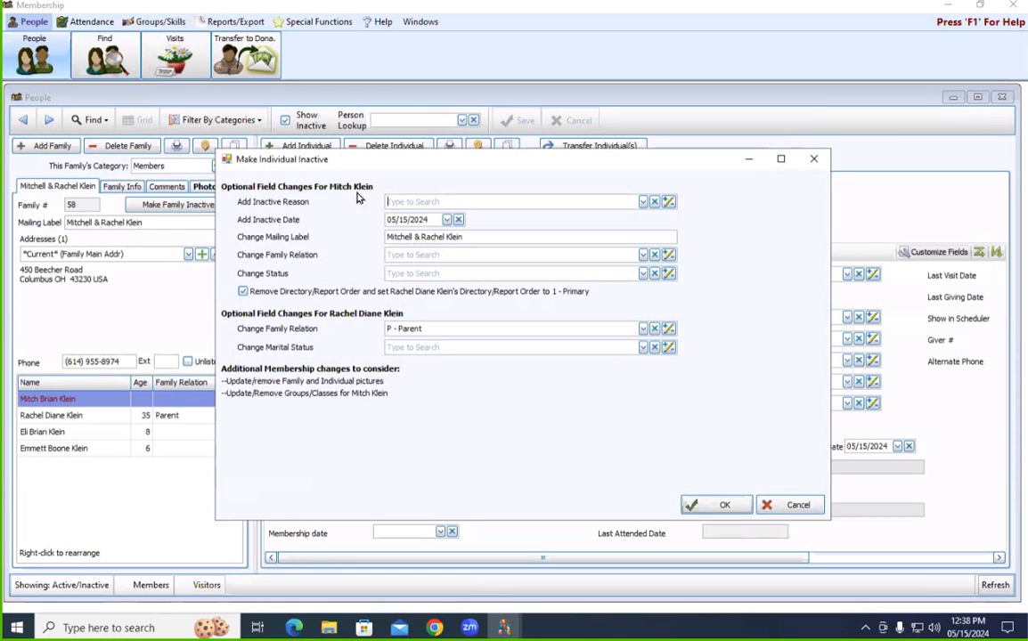
click(643, 202)
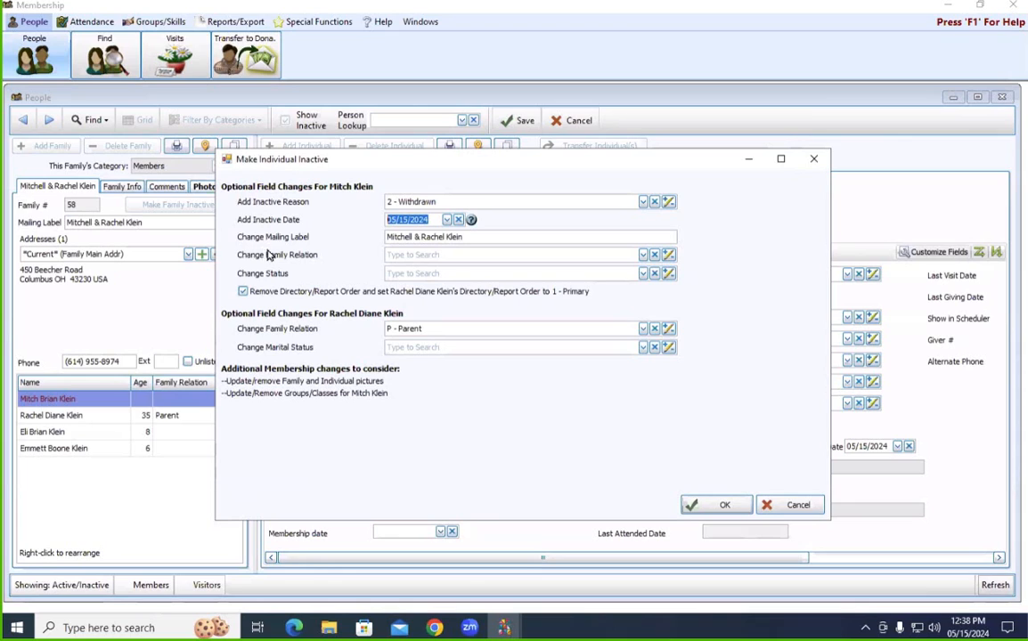
click(417, 238)
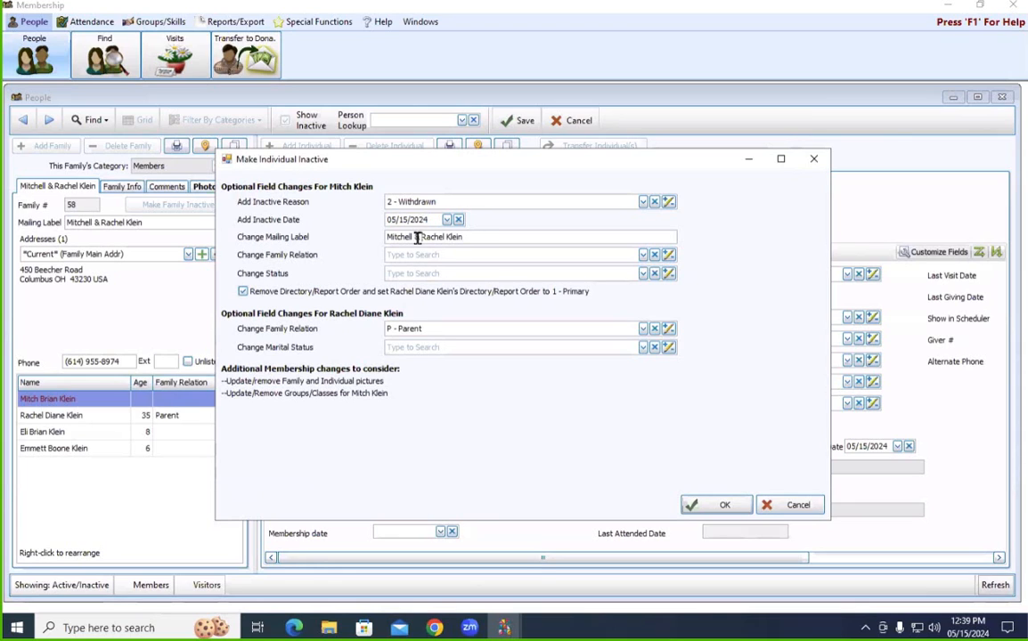
drag(417, 238, 360, 238)
key(BackSpace)
Look through the family relation choices and the Maintain Family Relation Codes list without selecting one.
click(641, 258)
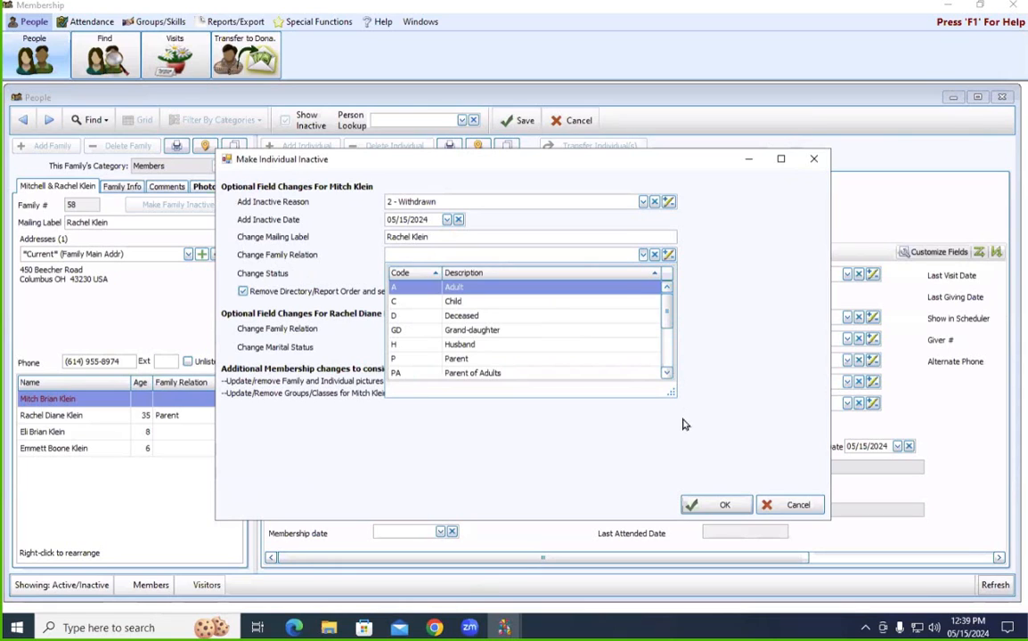
scroll(622, 371, down, 2)
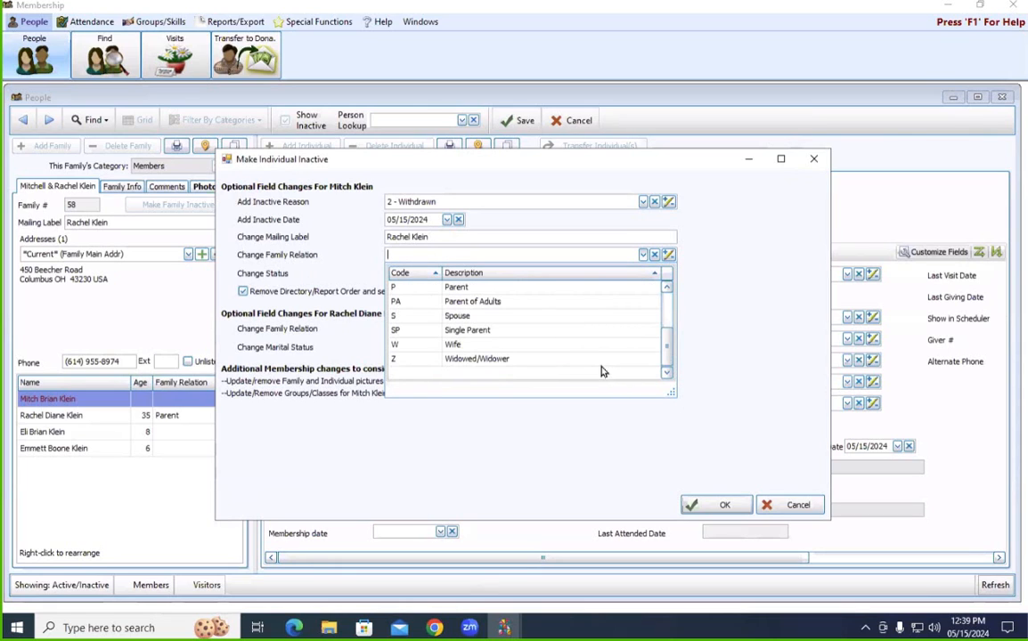
scroll(541, 374, up, 3)
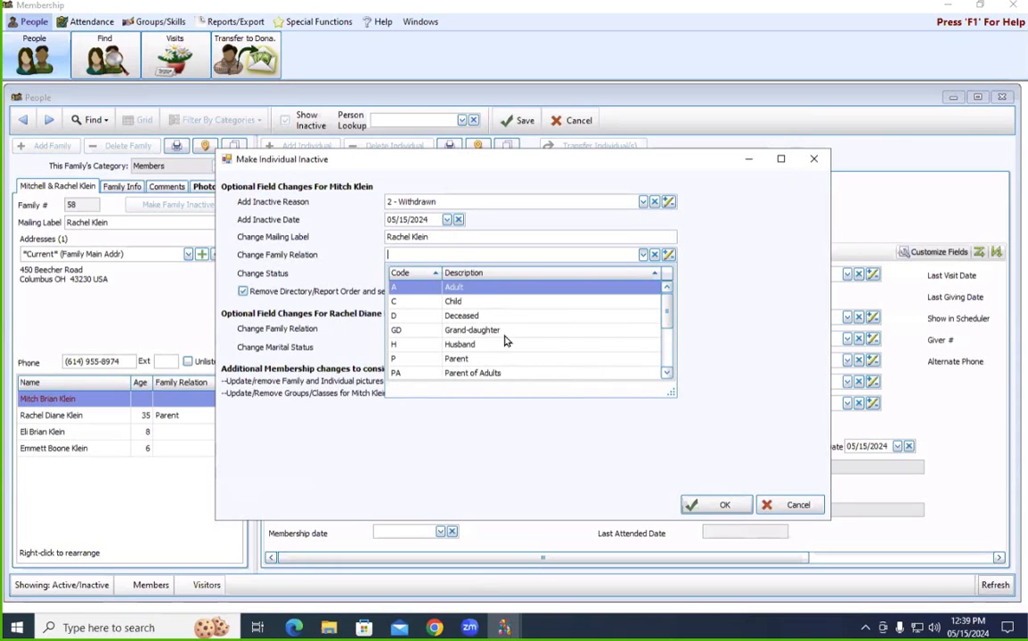
click(669, 256)
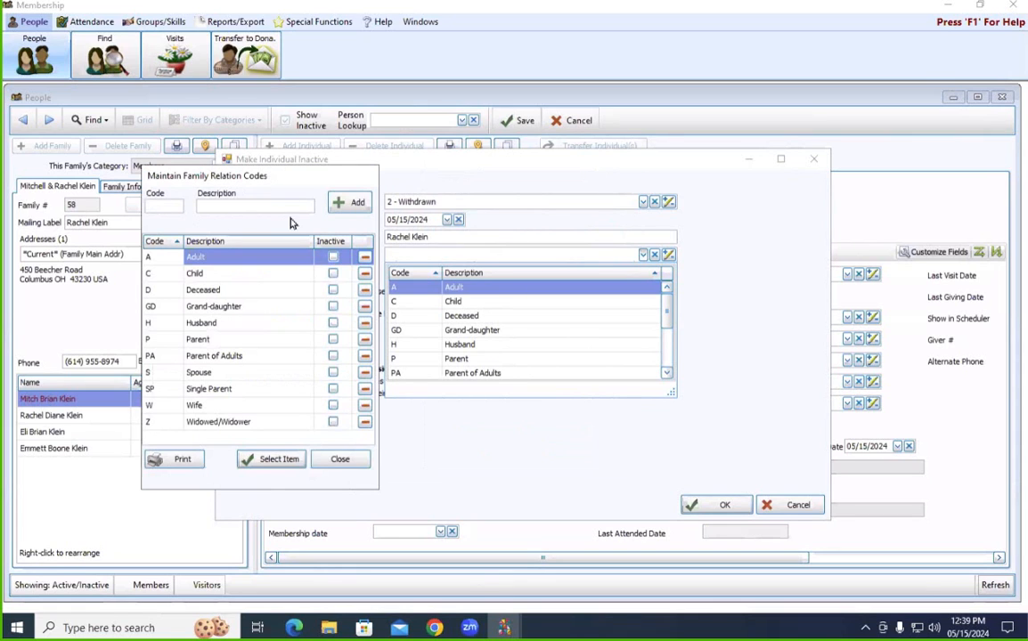
click(339, 458)
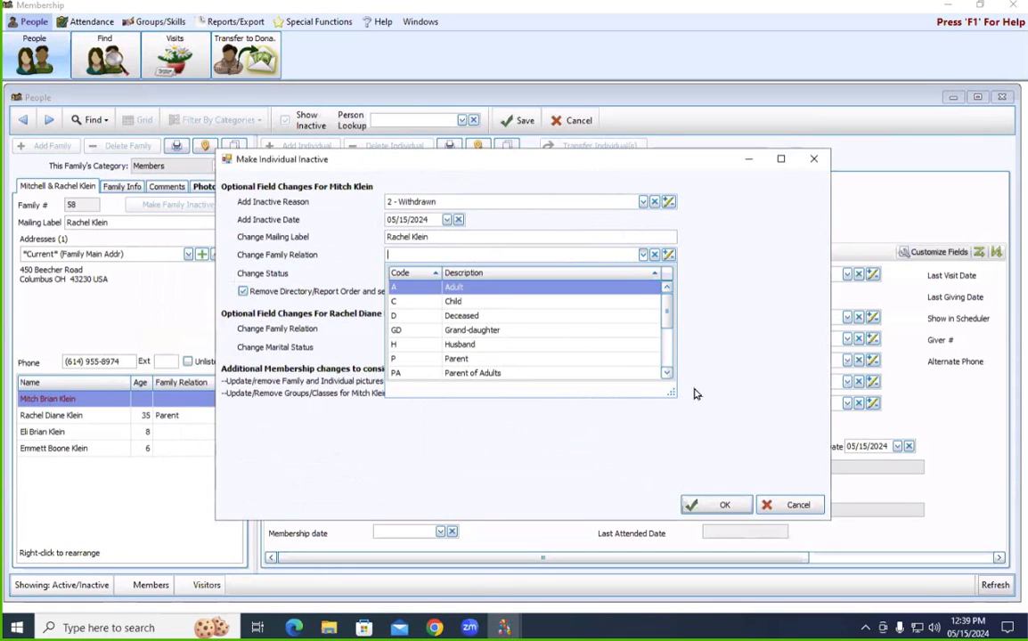
click(695, 393)
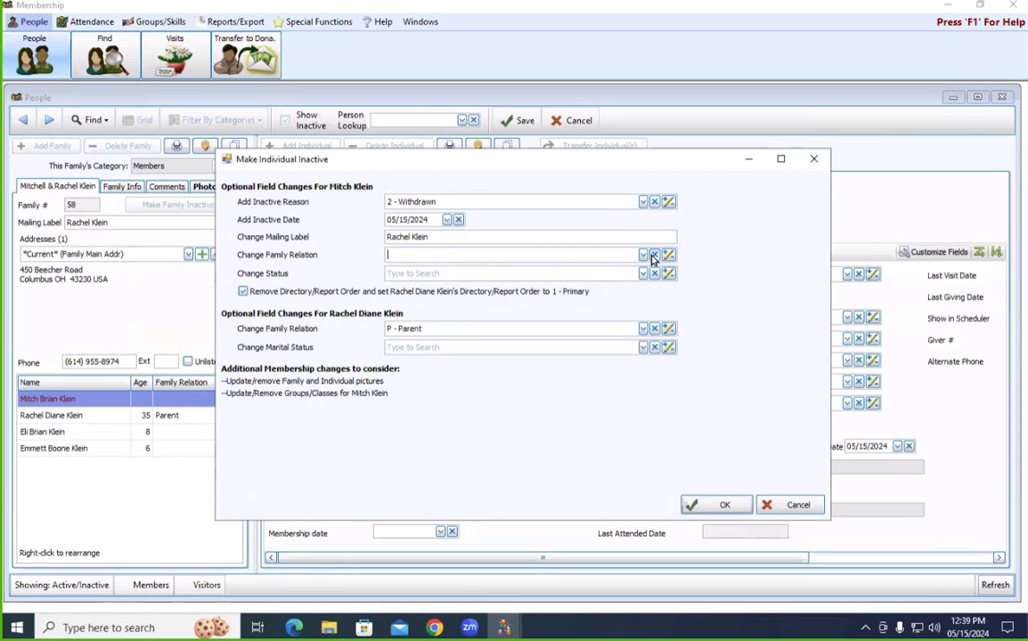
Try changing the withdrawn member's status to 1 - Active Member, and clear the status again.
click(243, 290)
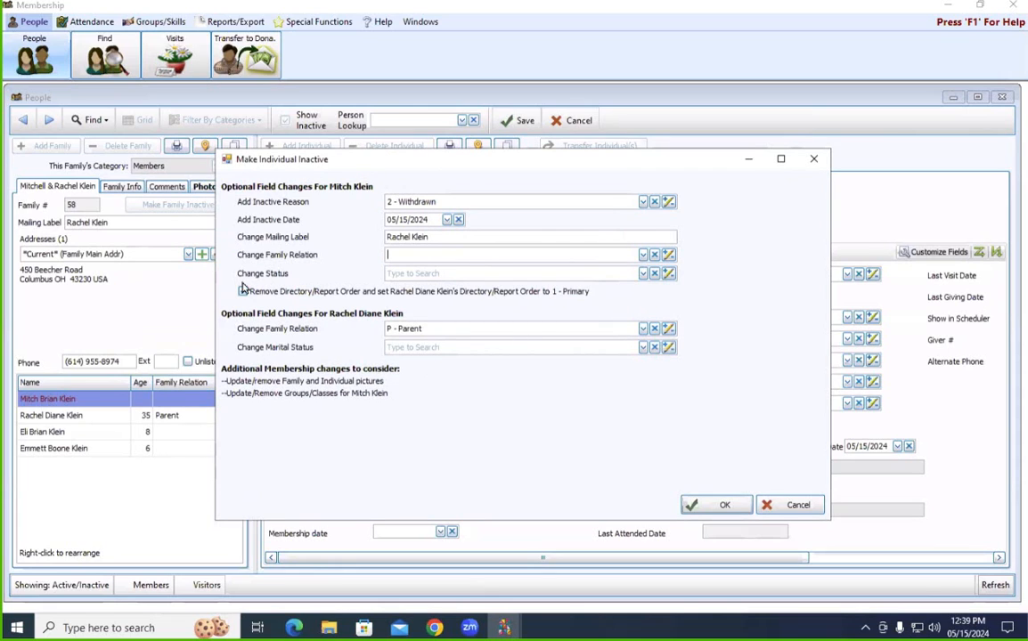
click(643, 274)
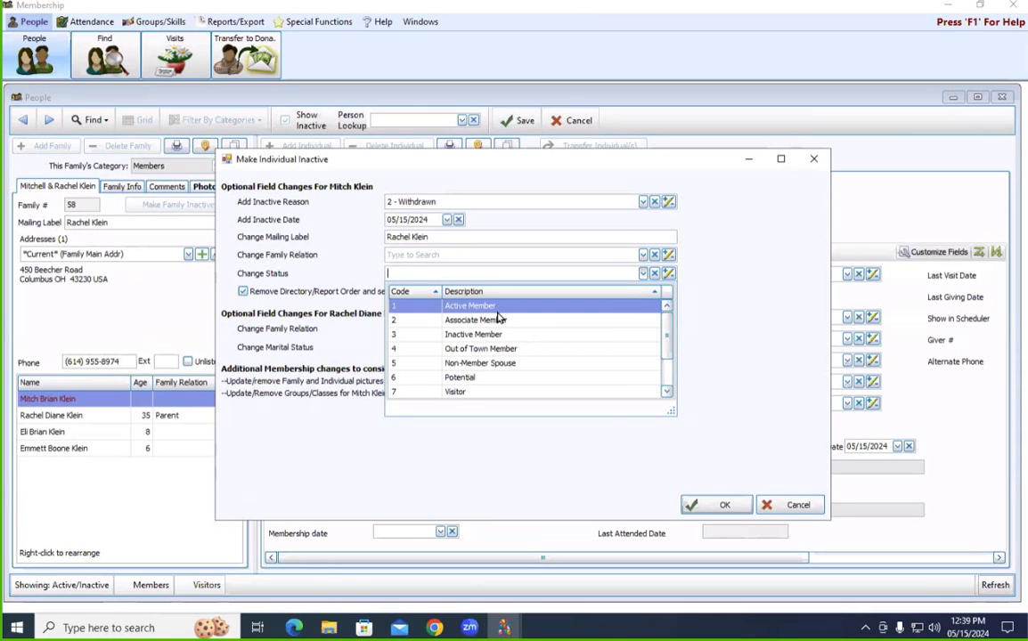
key(Return)
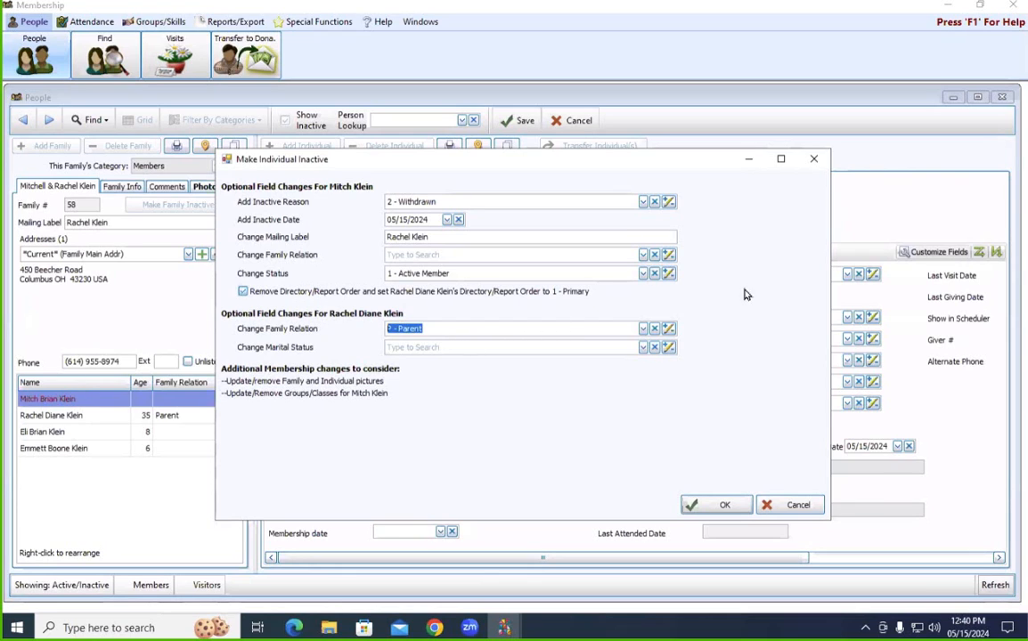
click(655, 274)
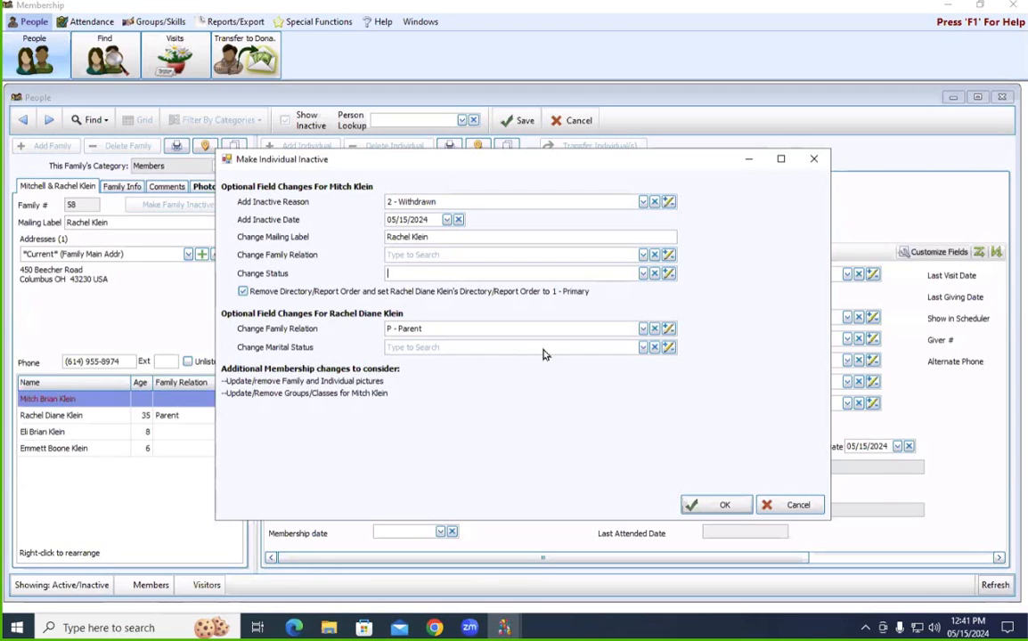
Look through the marital status and family relation choices for the remaining parent without selecting a new value.
click(643, 347)
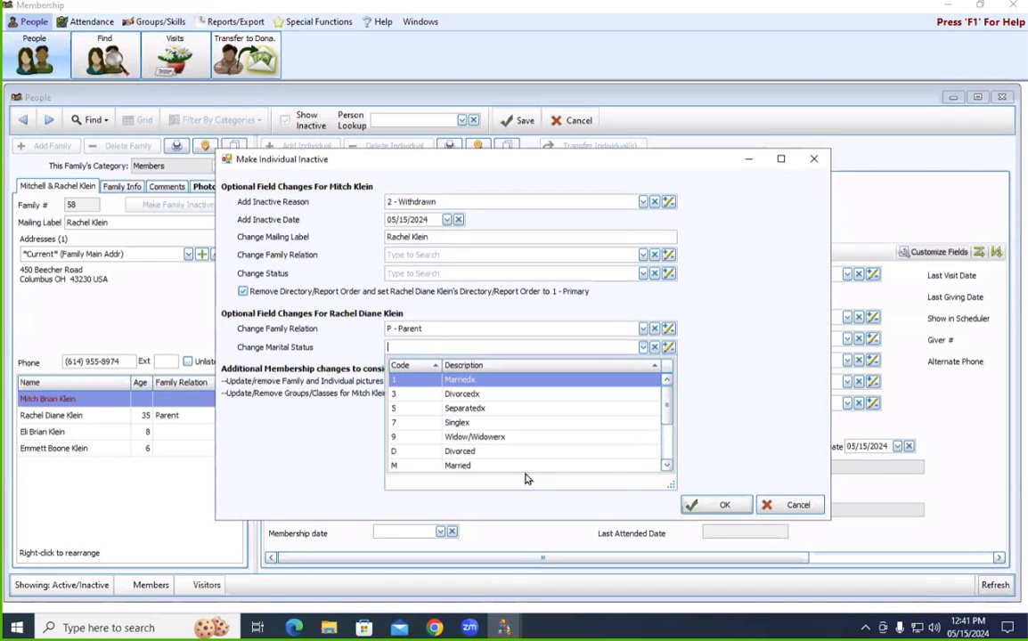
scroll(529, 476, down, 2)
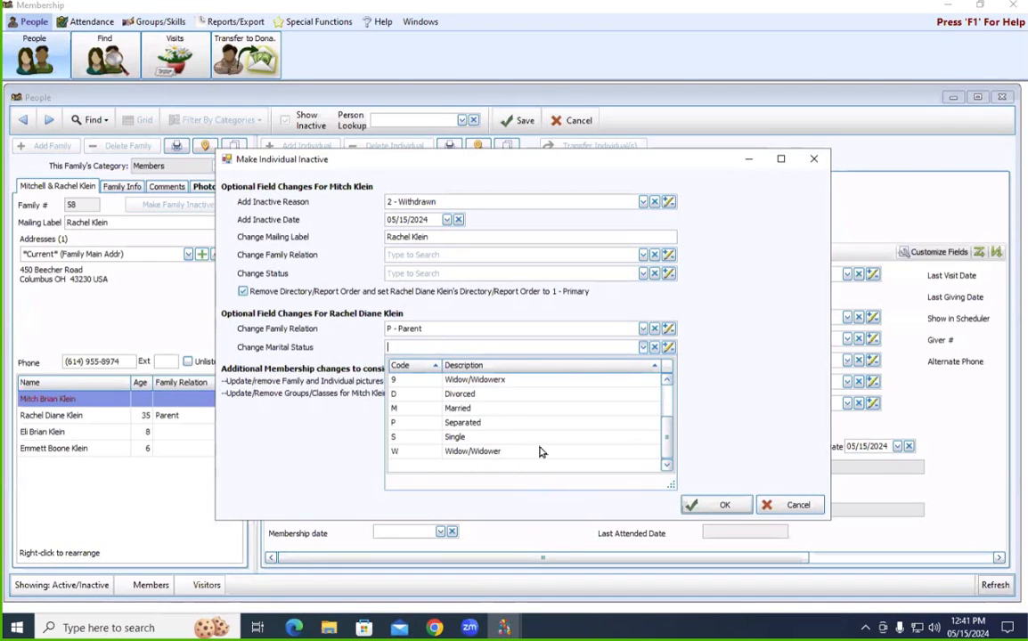
click(719, 337)
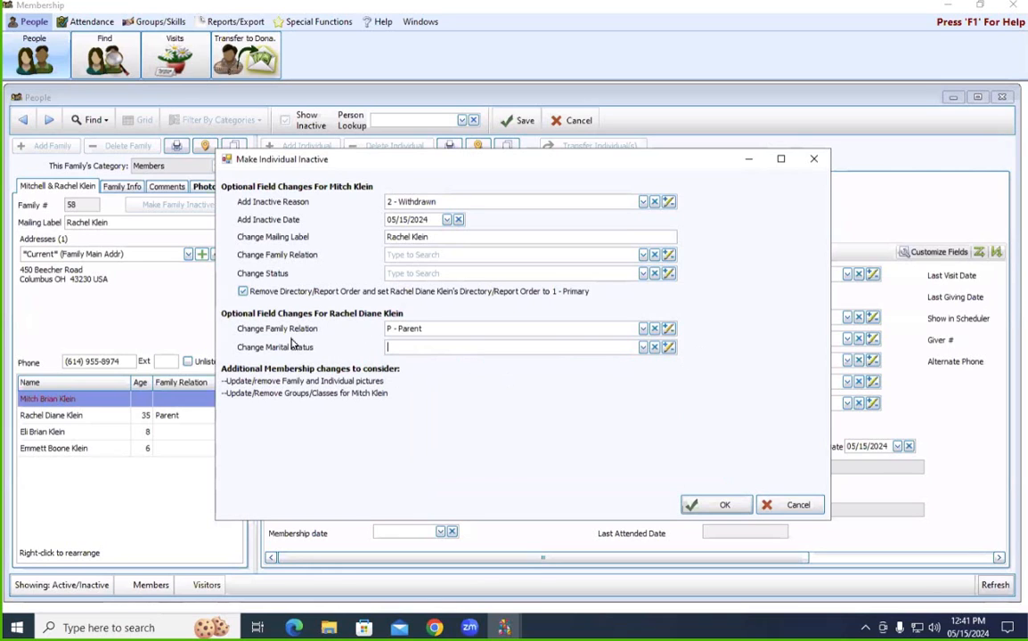
click(642, 329)
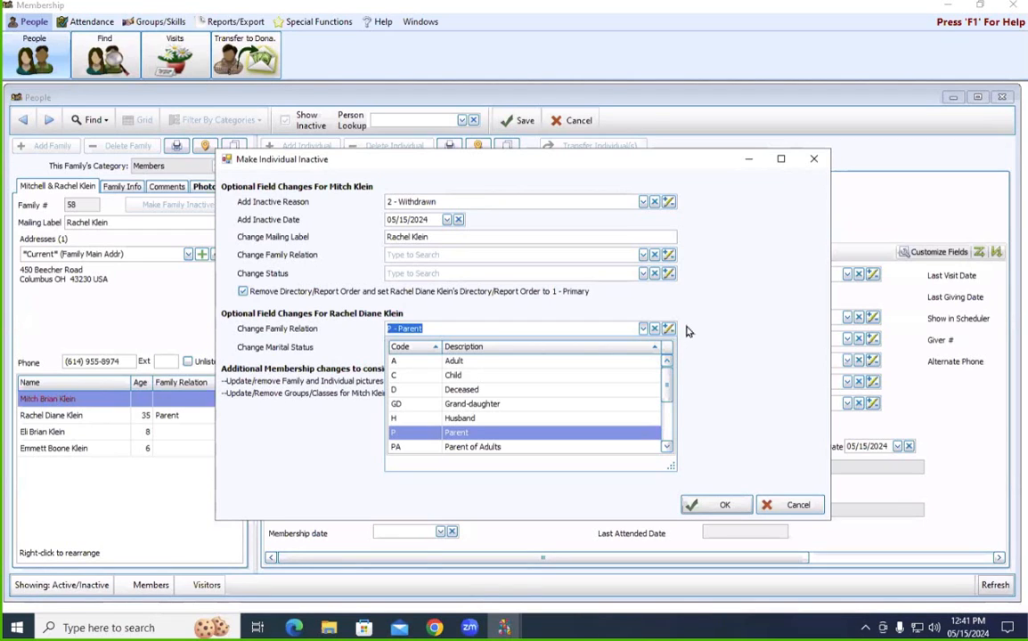
click(685, 328)
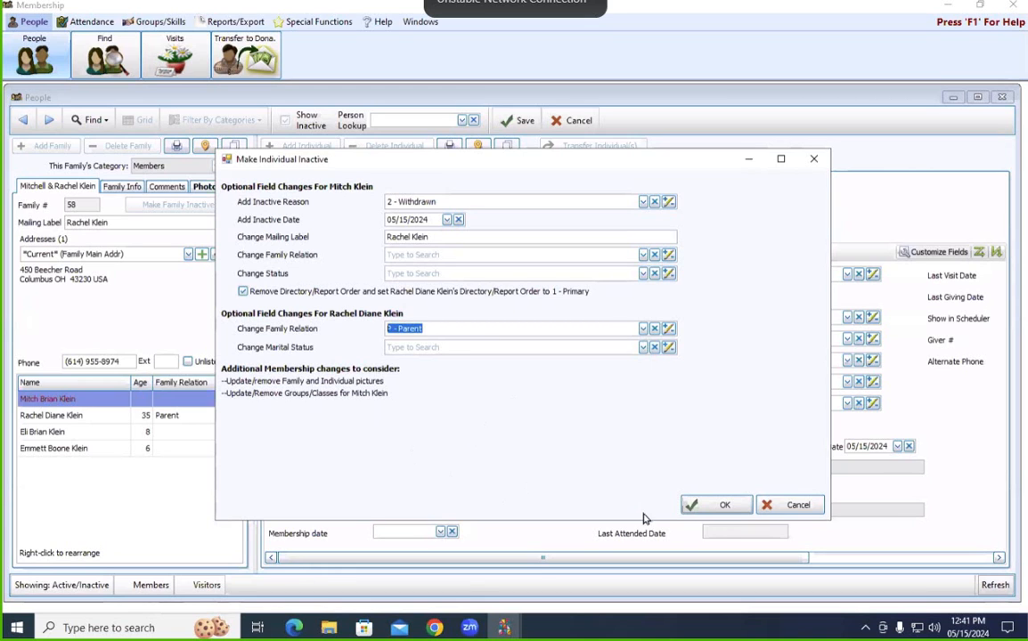
Apply the inactive changes, and check the remaining parent's record and the family's mailing label.
click(729, 506)
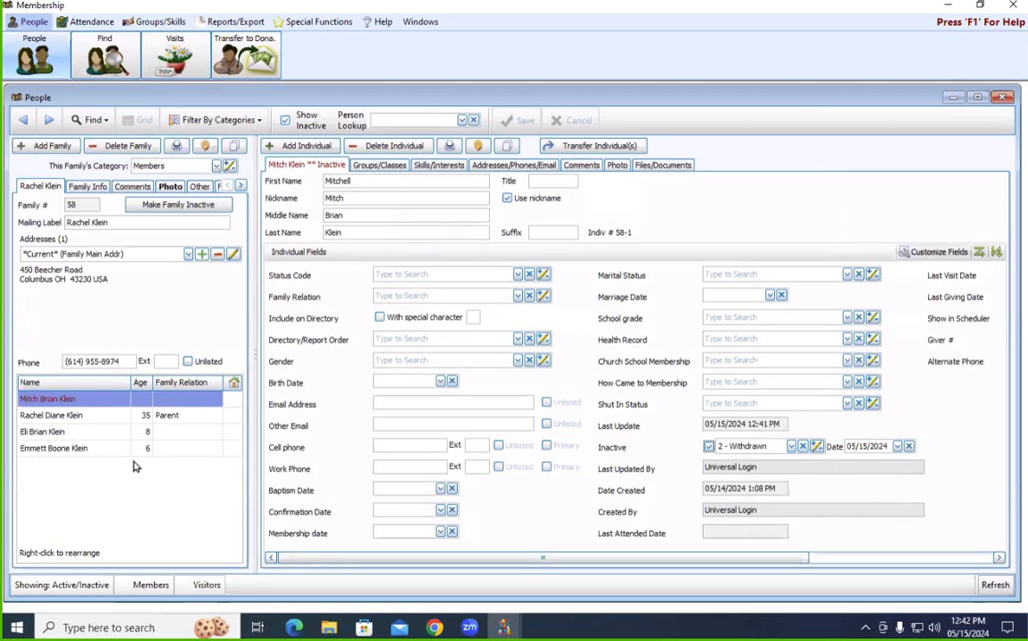
click(89, 415)
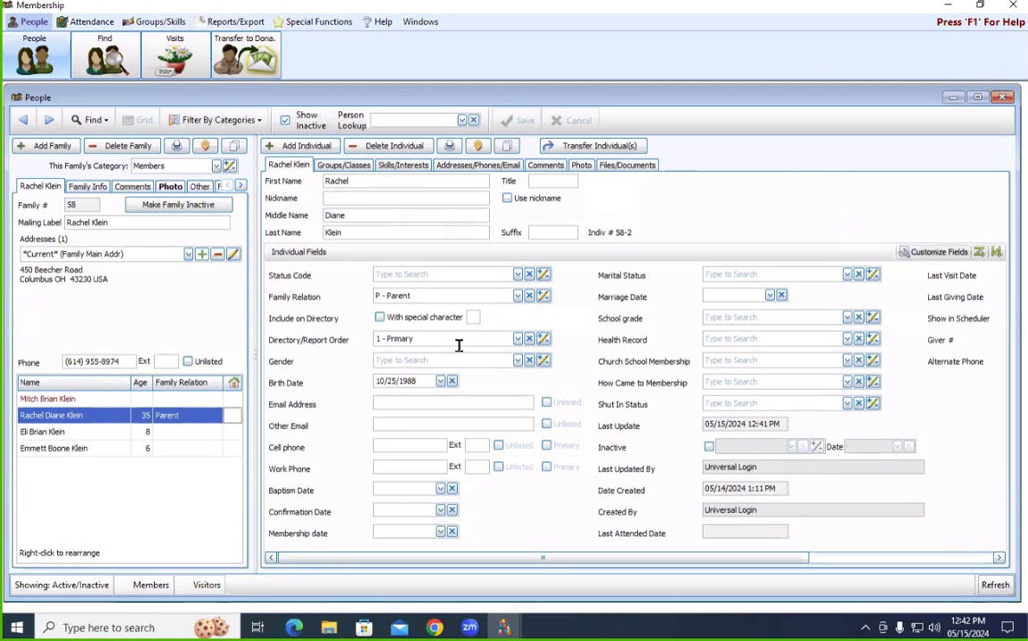
click(131, 224)
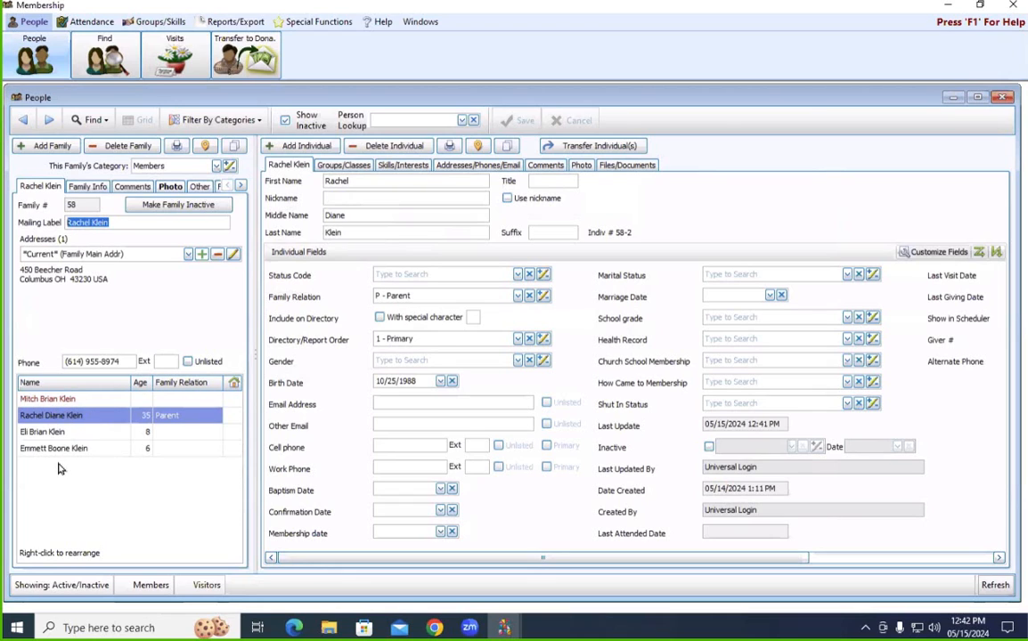
Move the inactive member down to the end of the family member list.
click(67, 400)
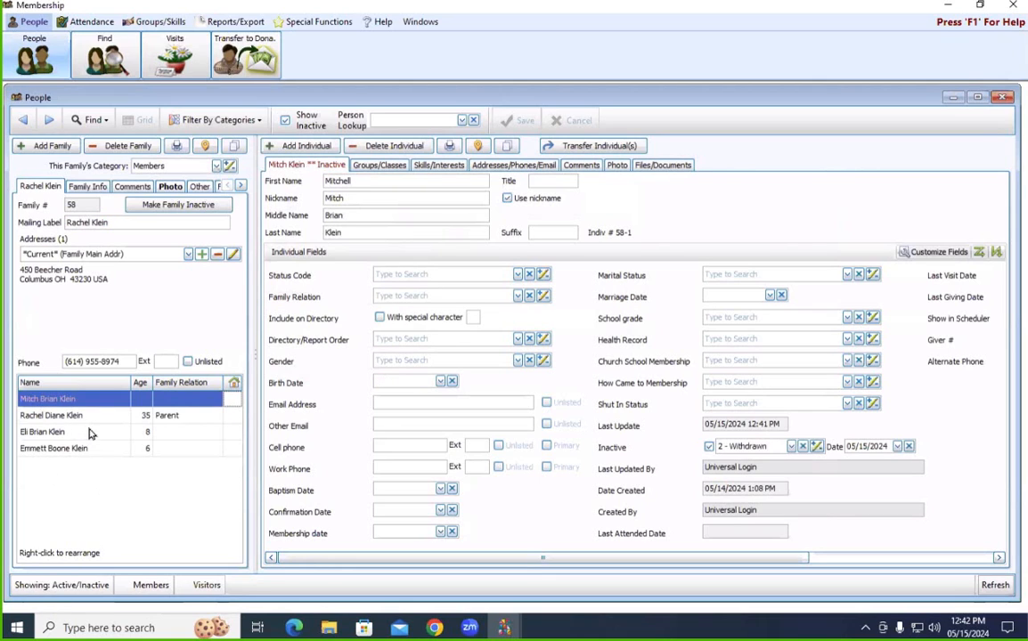
right_click(104, 406)
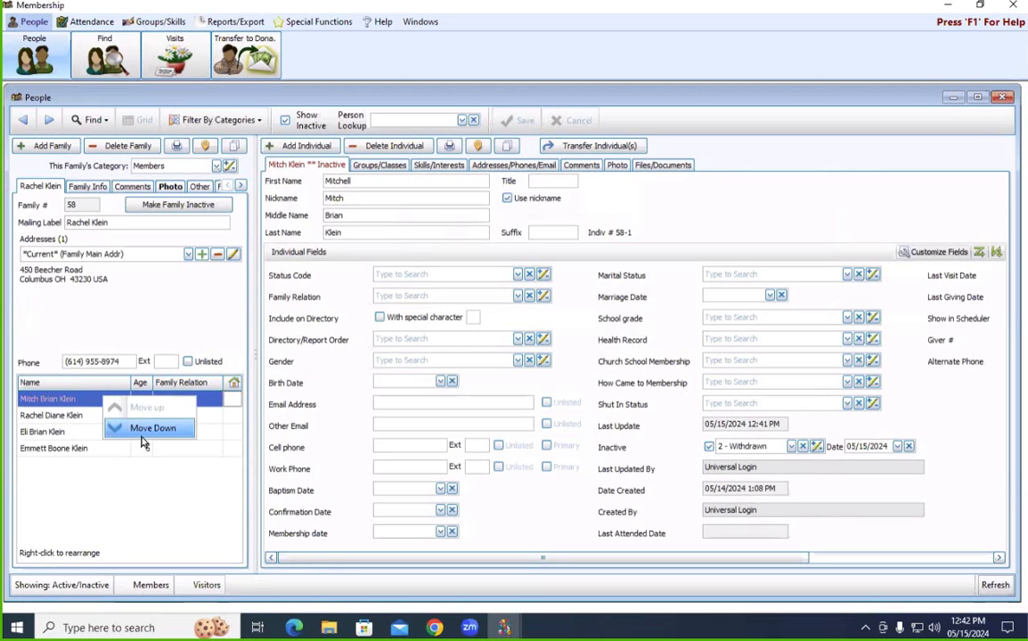
click(143, 437)
right_click(108, 416)
click(134, 445)
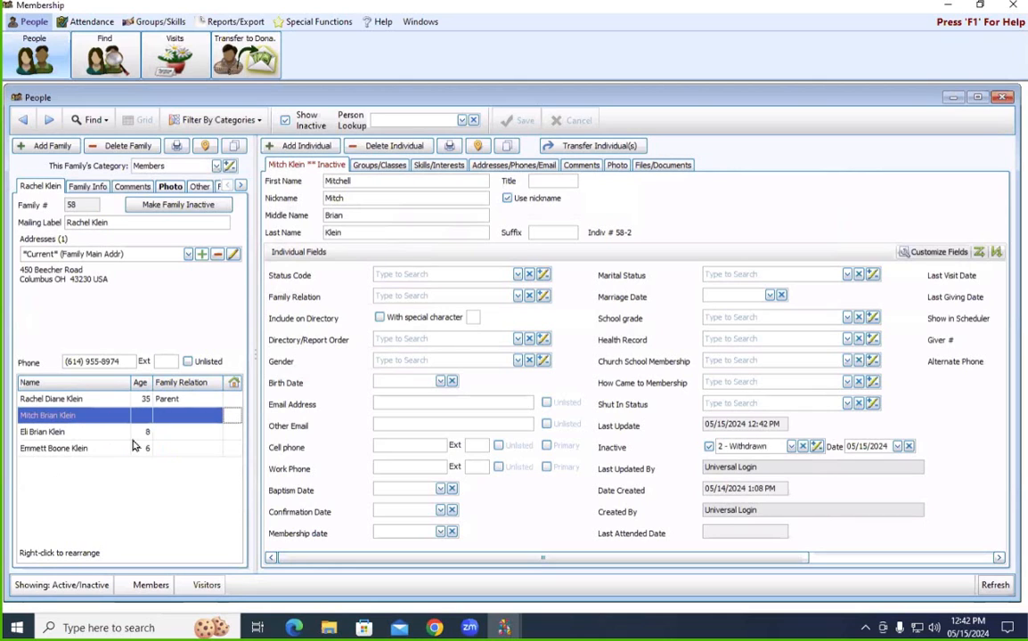
right_click(101, 431)
click(129, 461)
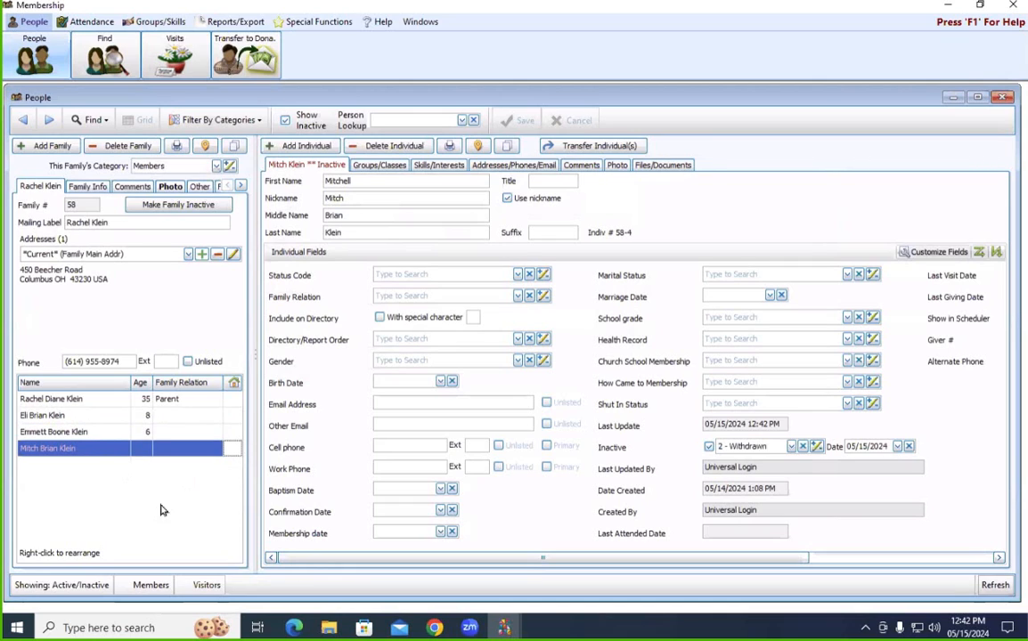
Compare the individual records of the remaining parent and the inactive member.
click(100, 400)
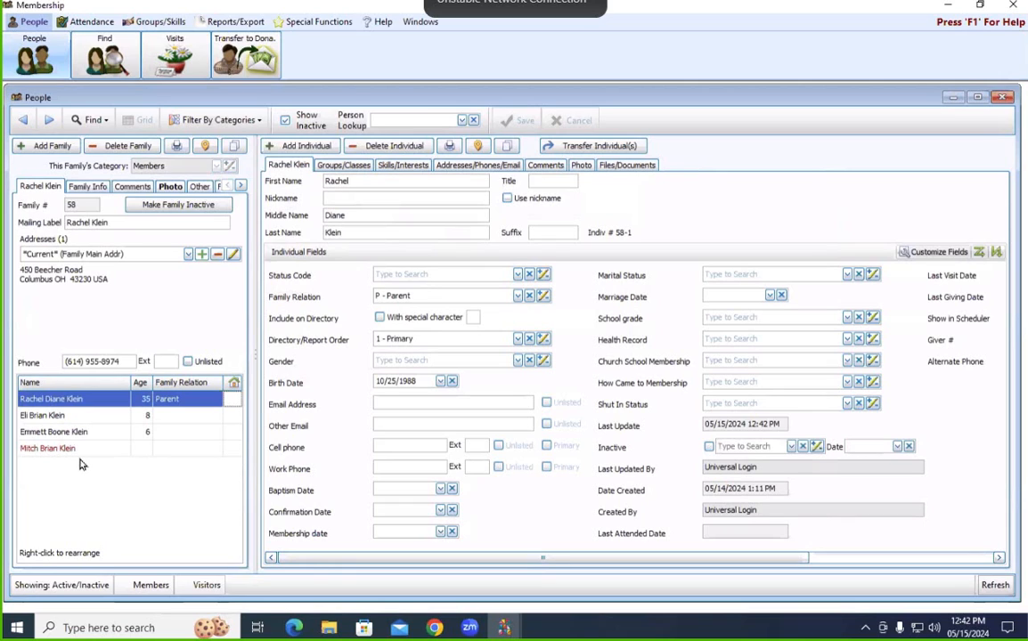
click(80, 458)
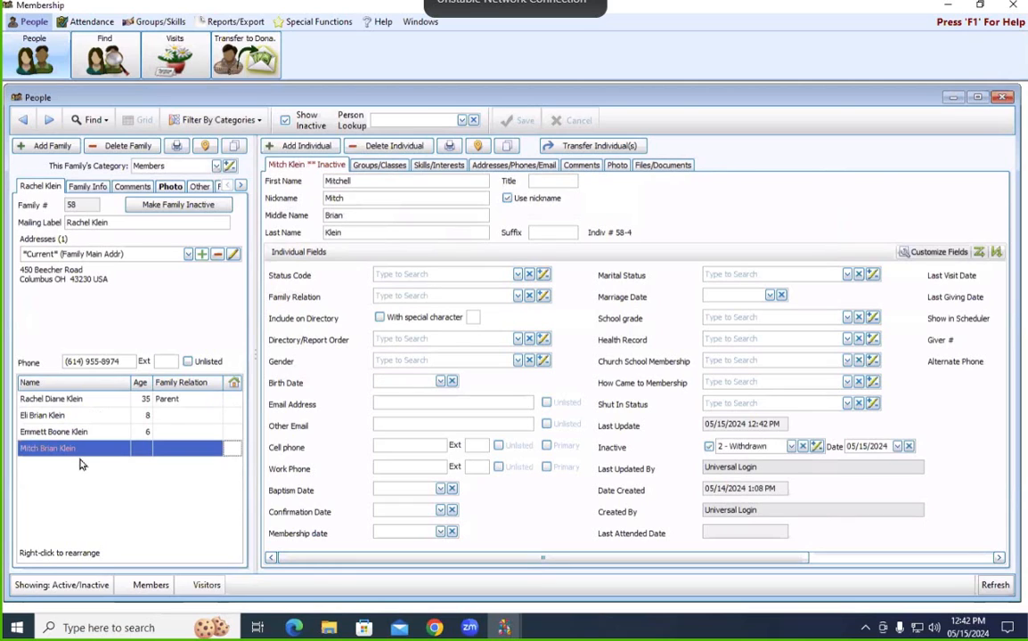
click(76, 399)
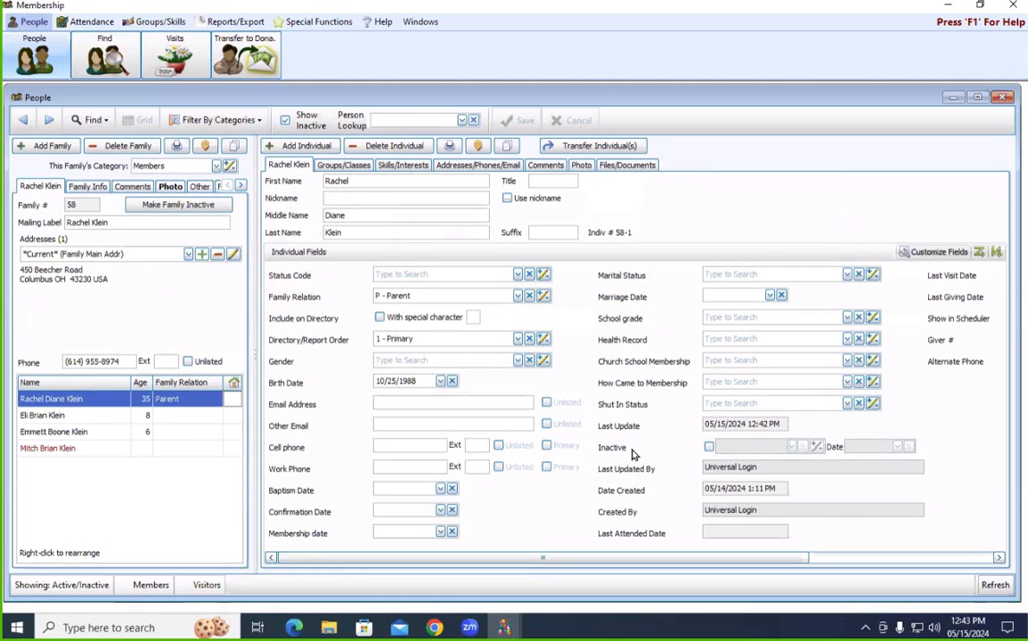
Make the inactive member at the end of the family list active again, and check the family's mailing label.
click(103, 449)
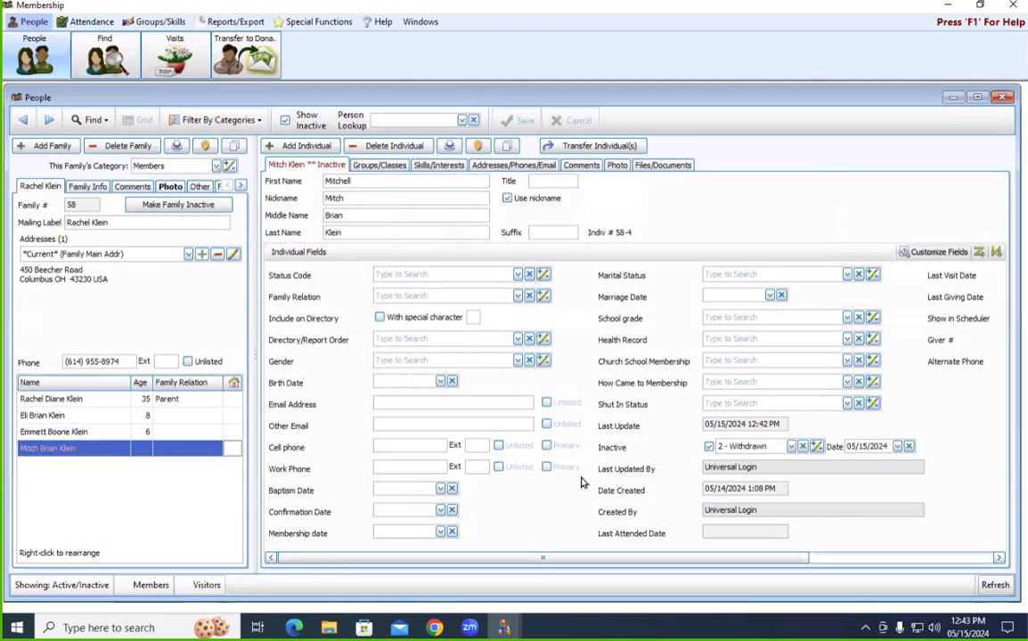
click(85, 222)
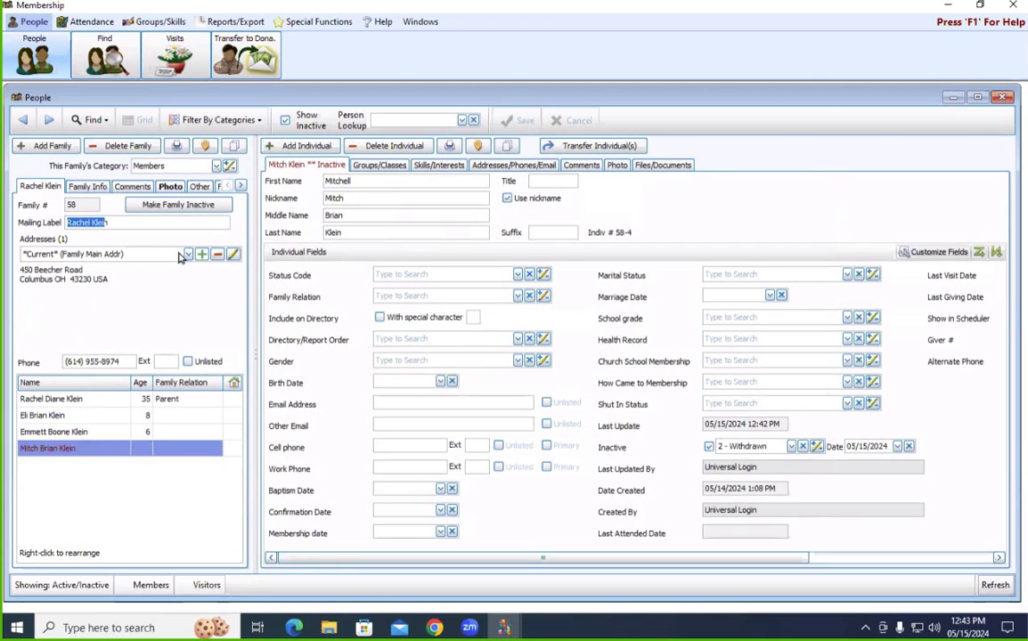
click(113, 225)
click(708, 446)
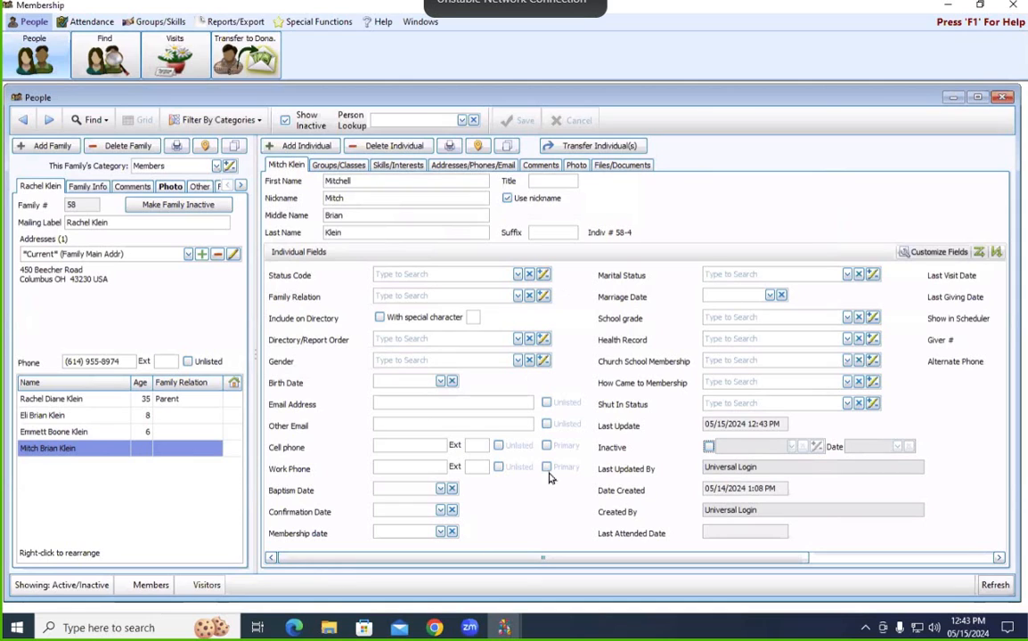
click(150, 225)
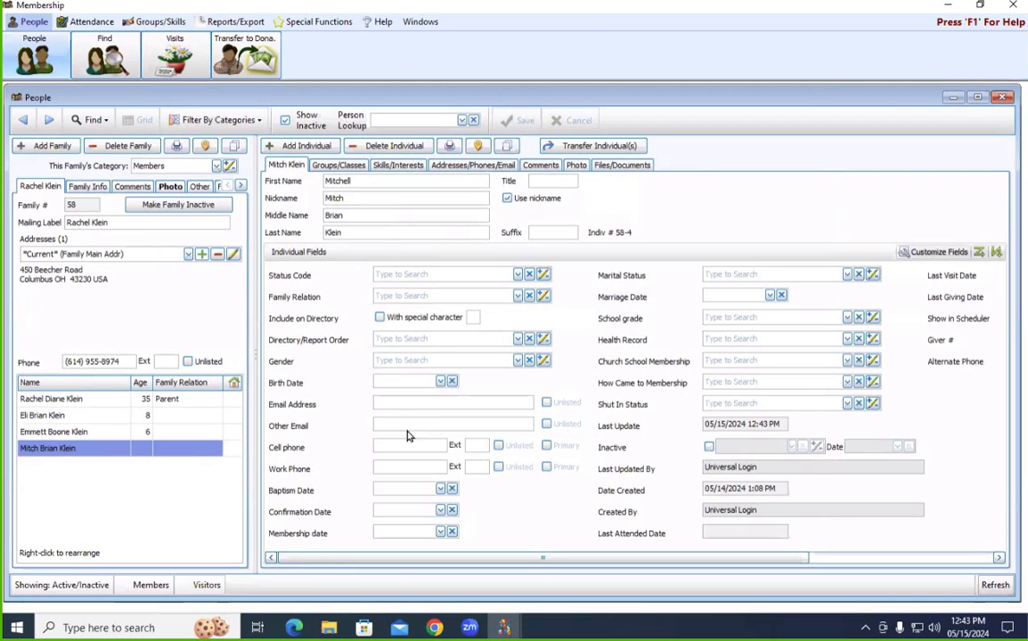